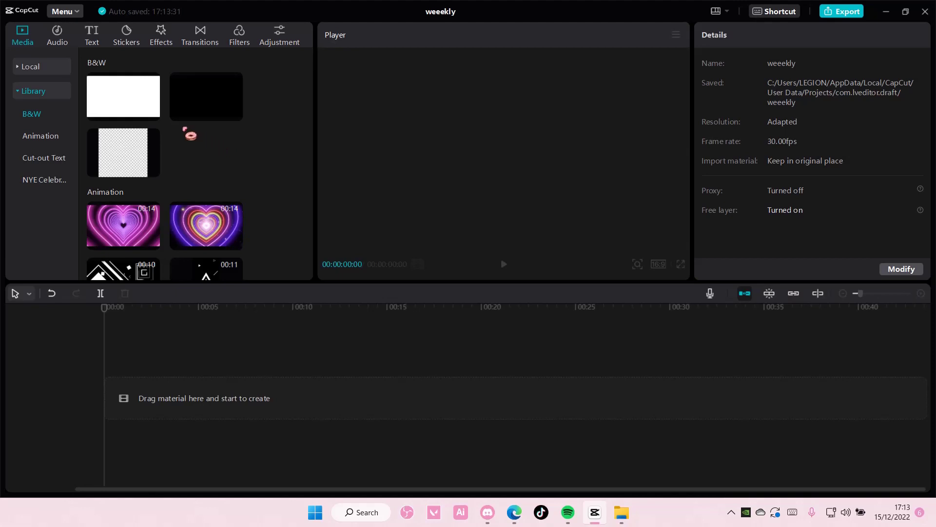
Step: Add the white B&W clip to the timeline and trim it to 14 frames
{"action": "left_click", "coordinate": [152, 113]}
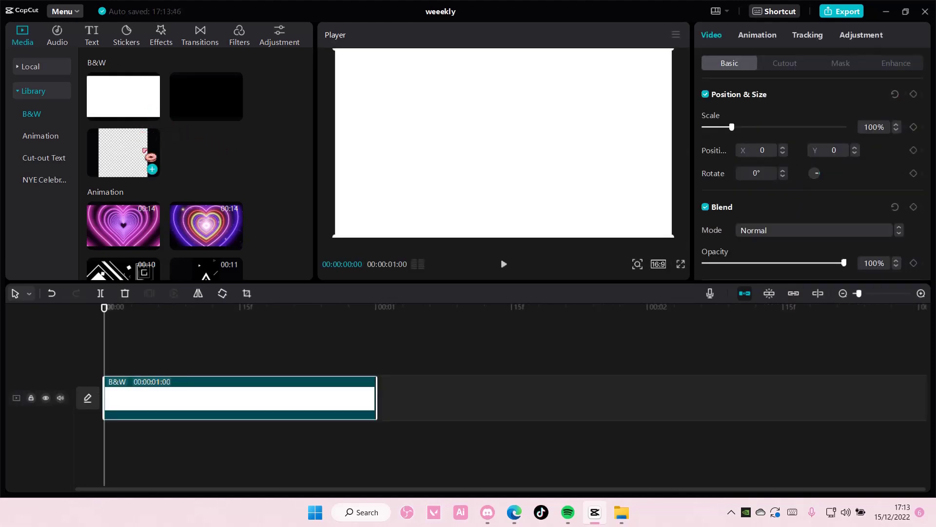
{"action": "left_click_drag", "start_coordinate": [373, 399], "coordinate": [227, 391]}
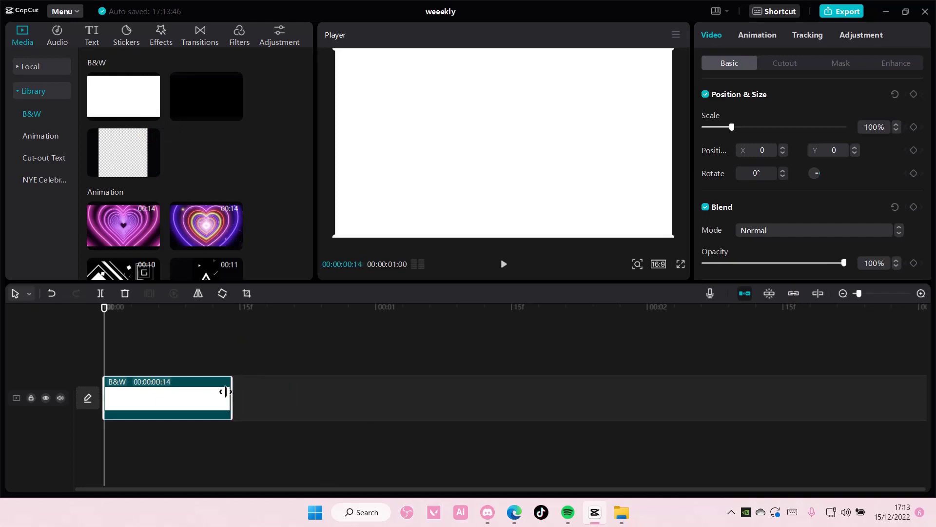
{"action": "left_click_drag", "start_coordinate": [870, 299], "coordinate": [871, 301]}
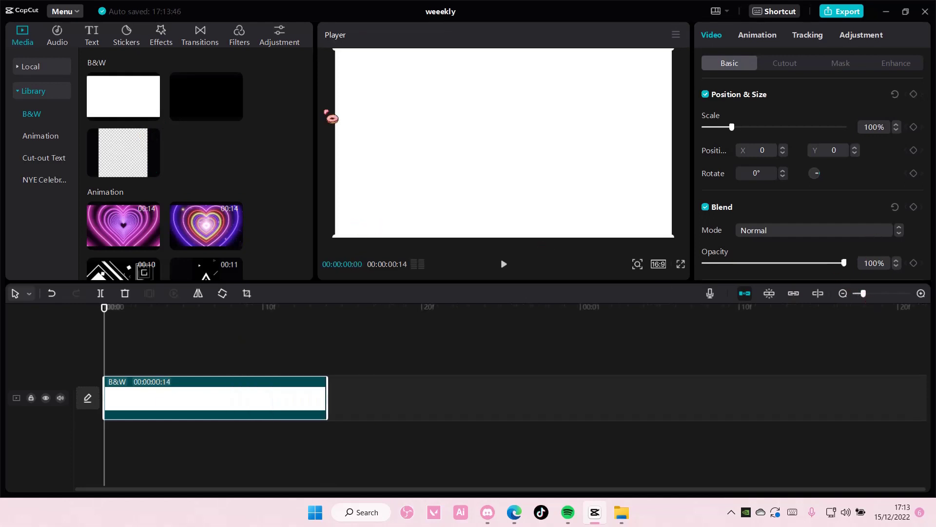
Step: Add the pink gradient image 361724.png from Local media to the timeline
{"action": "left_click", "coordinate": [39, 73]}
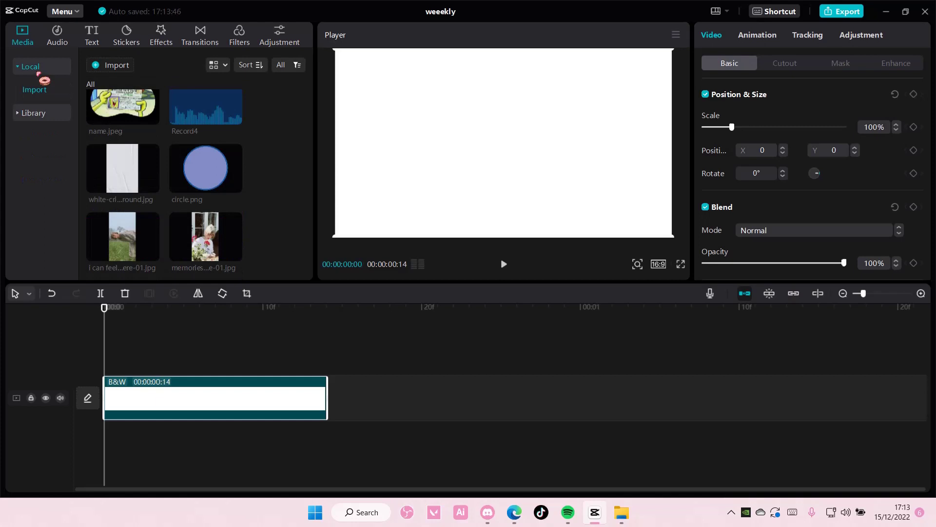
{"action": "scroll", "coordinate": [235, 159], "scroll_direction": "down", "scroll_amount": 3}
{"action": "scroll", "coordinate": [234, 161], "scroll_direction": "up", "scroll_amount": 1}
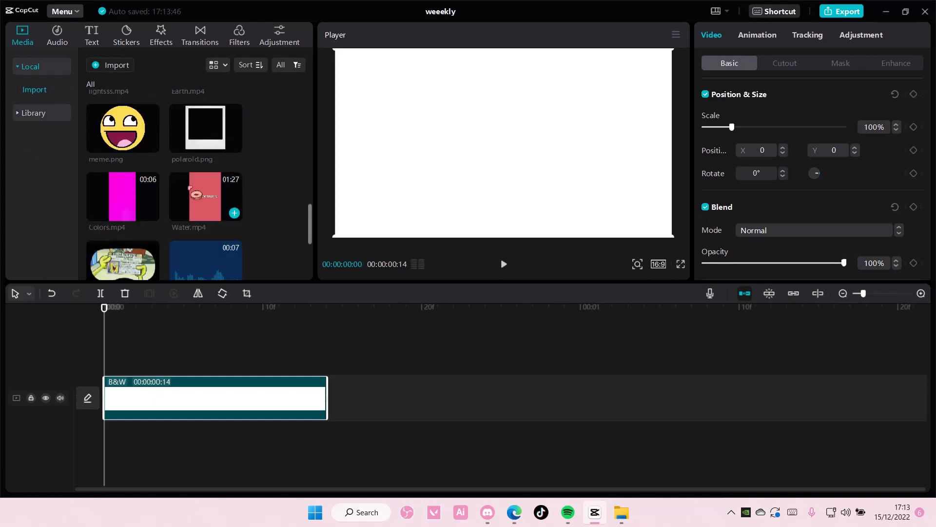
{"action": "scroll", "coordinate": [219, 207], "scroll_direction": "down", "scroll_amount": 1}
{"action": "scroll", "coordinate": [263, 203], "scroll_direction": "up", "scroll_amount": 4}
{"action": "scroll", "coordinate": [265, 195], "scroll_direction": "up", "scroll_amount": 5}
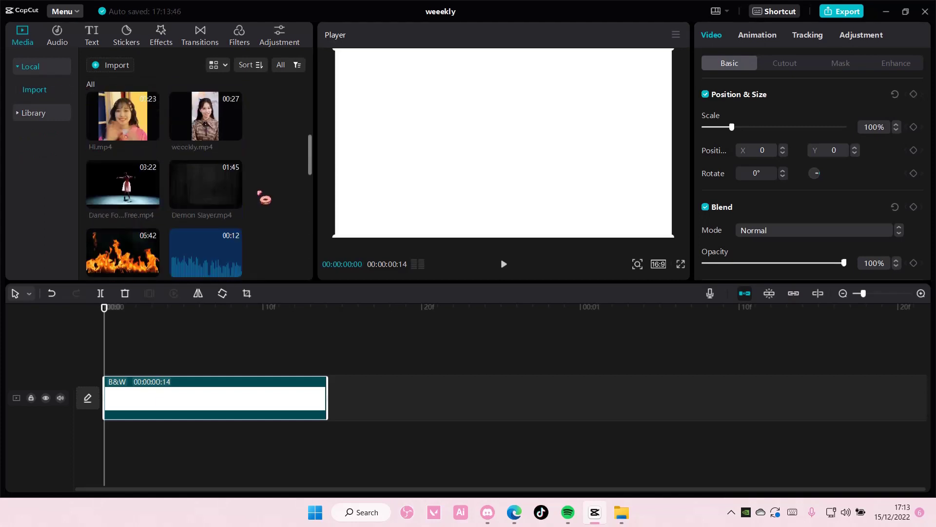
{"action": "scroll", "coordinate": [260, 190], "scroll_direction": "down", "scroll_amount": 1}
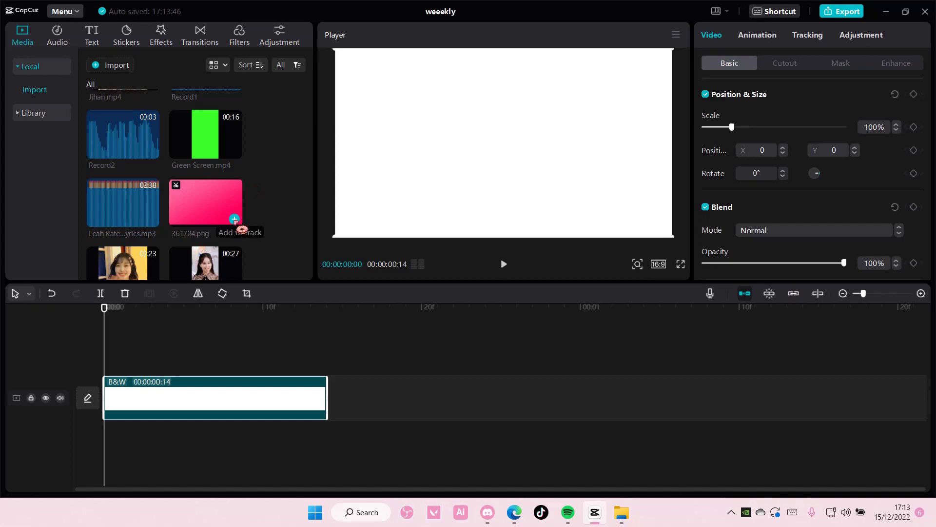
{"action": "left_click", "coordinate": [235, 220]}
Step: Move the pink image to a track above the white clip and crop it to a narrow strip
{"action": "left_click_drag", "start_coordinate": [195, 363], "coordinate": [197, 341]}
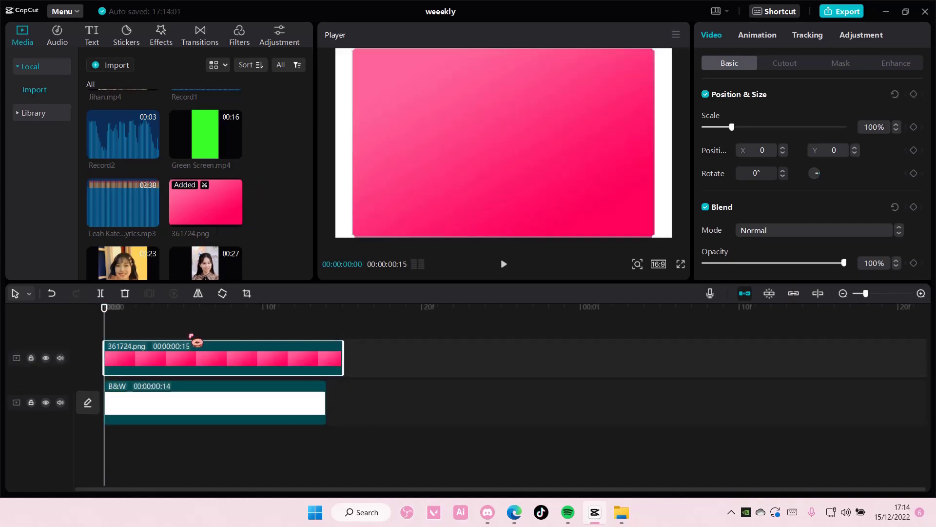
{"action": "left_click", "coordinate": [247, 293]}
{"action": "left_click_drag", "start_coordinate": [680, 242], "coordinate": [349, 252]}
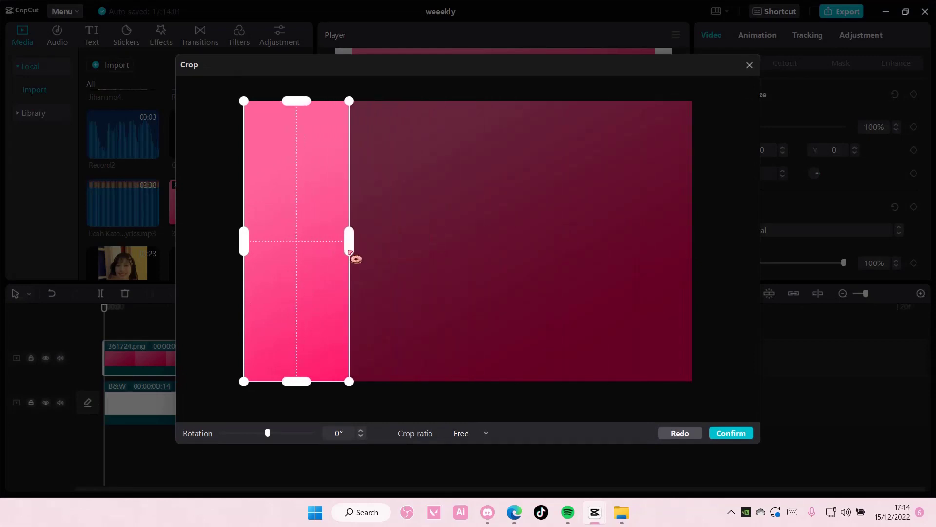
Step: Confirm the crop, then add an inverted rectangle mask sized to leave a thin pink border
{"action": "left_click", "coordinate": [731, 433]}
{"action": "left_click", "coordinate": [839, 68]}
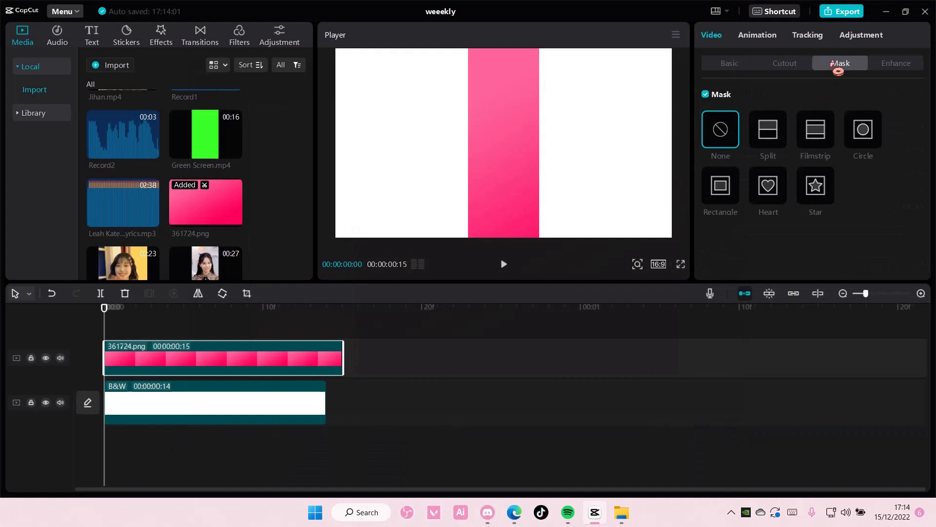
{"action": "left_click", "coordinate": [731, 187]}
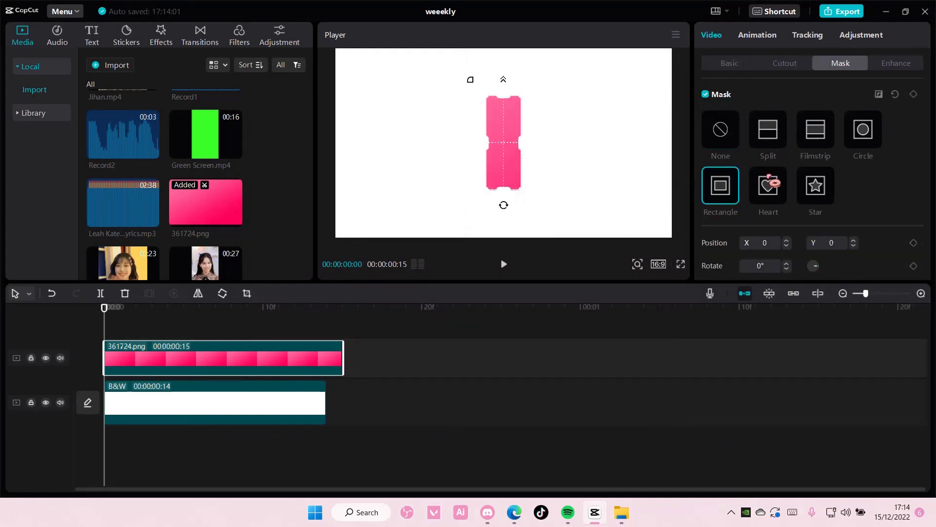
{"action": "left_click", "coordinate": [880, 95]}
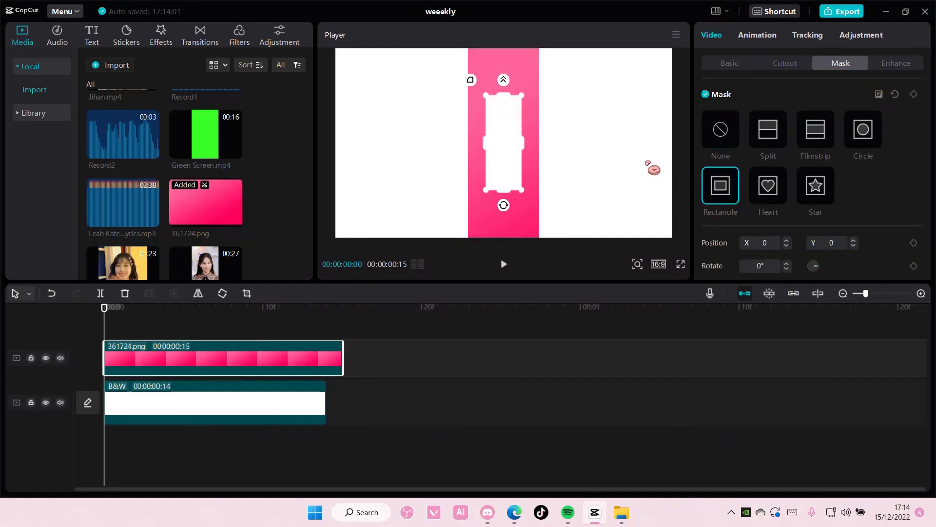
{"action": "left_click_drag", "start_coordinate": [505, 192], "coordinate": [505, 230]}
{"action": "left_click_drag", "start_coordinate": [524, 144], "coordinate": [527, 147]}
{"action": "left_click", "coordinate": [512, 208]}
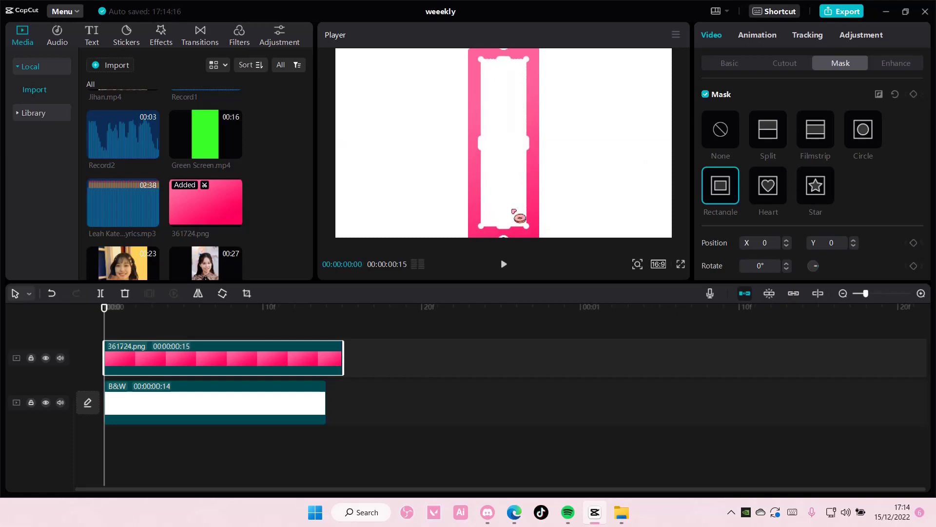
Step: Scale the pink frame down to 54% and move it to the left
{"action": "left_click", "coordinate": [729, 63]}
{"action": "left_click_drag", "start_coordinate": [730, 127], "coordinate": [725, 129]}
{"action": "left_click_drag", "start_coordinate": [527, 140], "coordinate": [412, 151]}
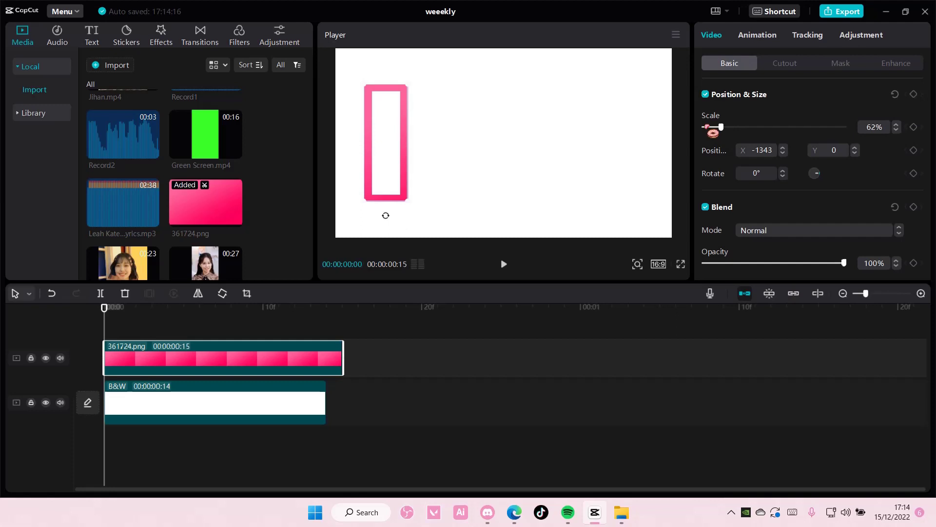
{"action": "left_click_drag", "start_coordinate": [706, 126], "coordinate": [718, 127]}
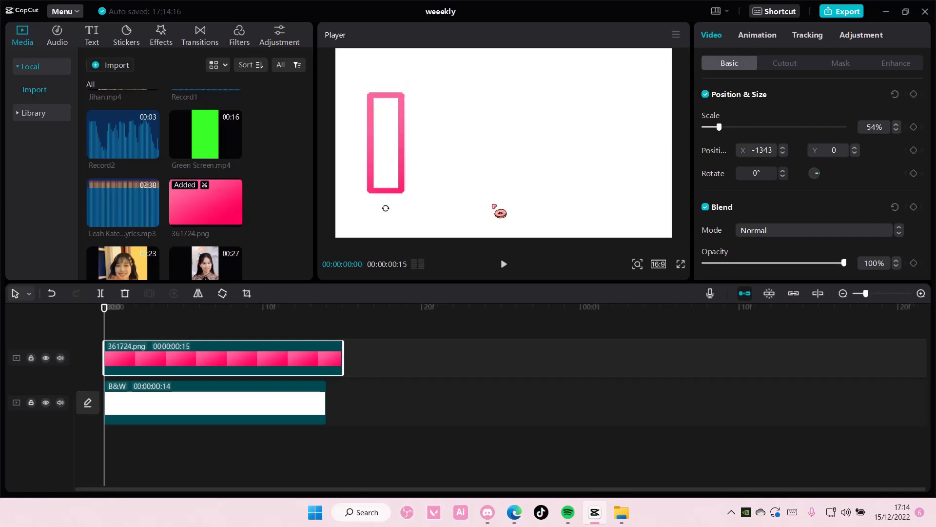
Step: Trim the pink clip to 14 frames to match the white clip
{"action": "left_click_drag", "start_coordinate": [343, 357], "coordinate": [326, 358]}
{"action": "left_click", "coordinate": [357, 362]}
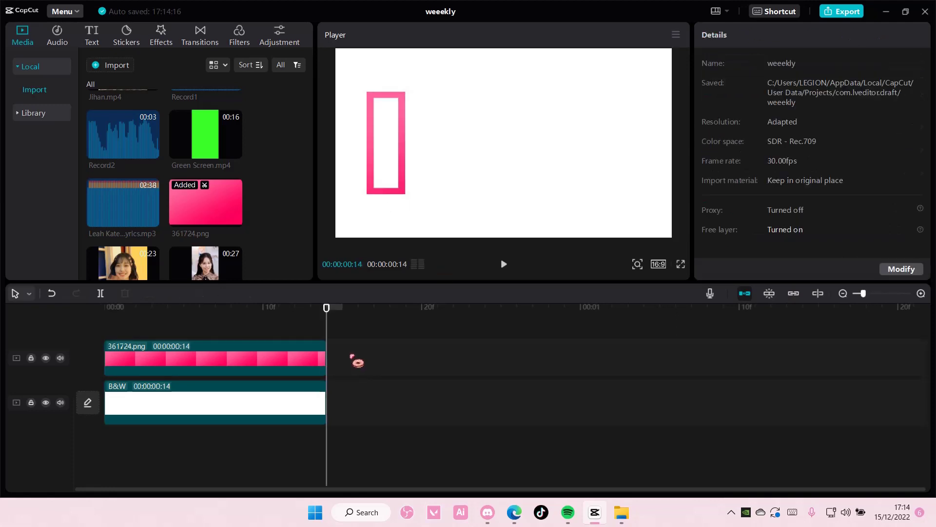
{"action": "key", "text": "Home"}
Step: Trim the 361724.png frame clip and the white B&W clip both down to 12 frames
{"action": "left_click", "coordinate": [271, 399]}
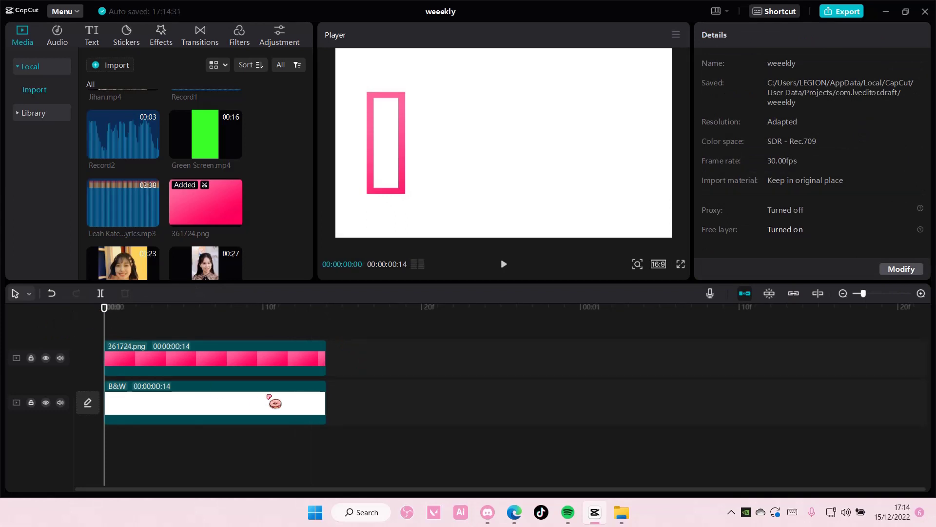
{"action": "left_click", "coordinate": [234, 352]}
{"action": "left_click_drag", "start_coordinate": [325, 359], "coordinate": [292, 359]}
{"action": "left_click_drag", "start_coordinate": [325, 404], "coordinate": [294, 400]}
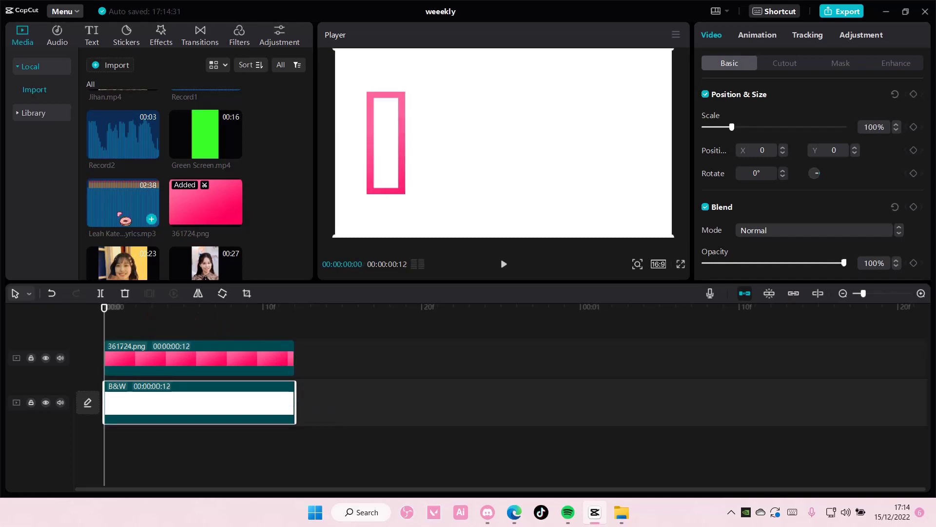
Step: Add circle.png on a new top track and trim it to 12 frames
{"action": "scroll", "coordinate": [125, 219], "scroll_direction": "down", "scroll_amount": 10}
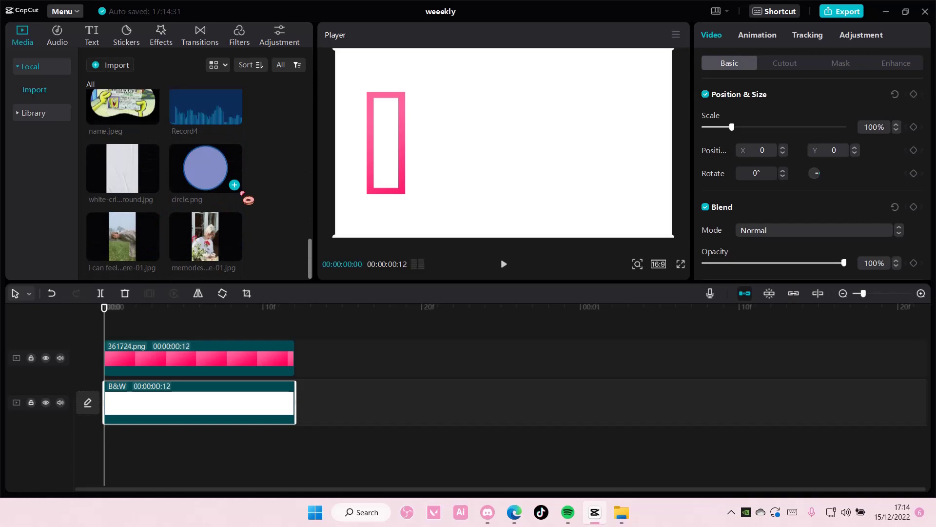
{"action": "left_click", "coordinate": [235, 185]}
{"action": "left_click_drag", "start_coordinate": [480, 401], "coordinate": [515, 347]}
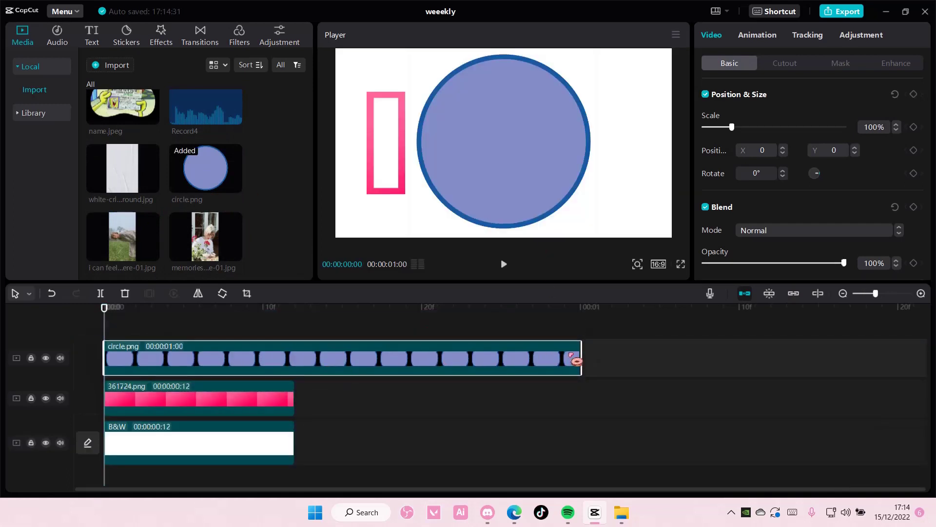
{"action": "left_click_drag", "start_coordinate": [580, 362], "coordinate": [295, 355]}
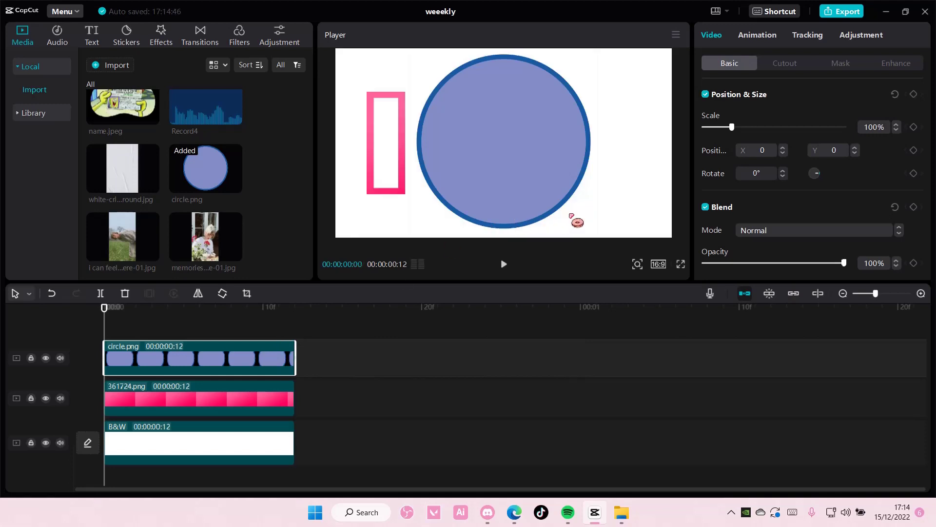
Step: Scale the circle to 19% and place it inside the top of the pink frame
{"action": "left_click_drag", "start_coordinate": [738, 135], "coordinate": [717, 142]}
{"action": "left_click_drag", "start_coordinate": [518, 151], "coordinate": [403, 128]}
{"action": "left_click_drag", "start_coordinate": [712, 133], "coordinate": [718, 137]}
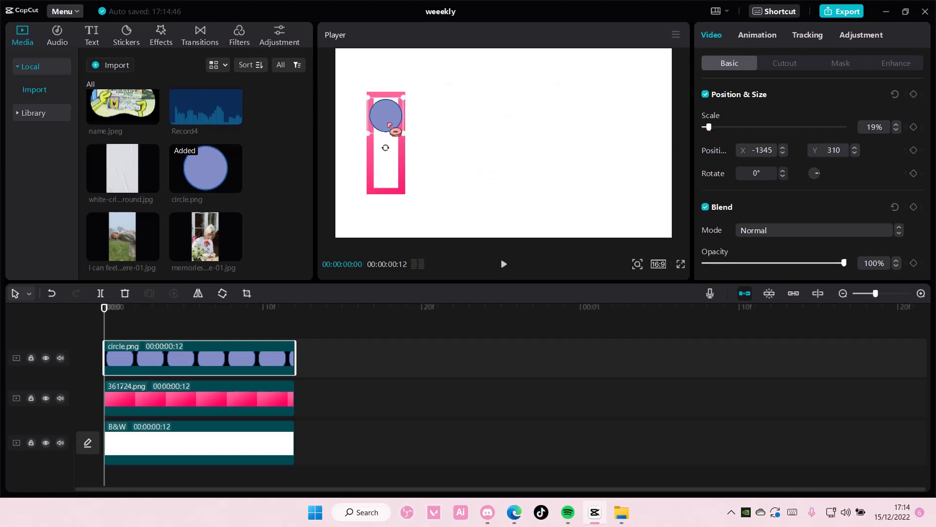
{"action": "left_click_drag", "start_coordinate": [396, 132], "coordinate": [391, 129]}
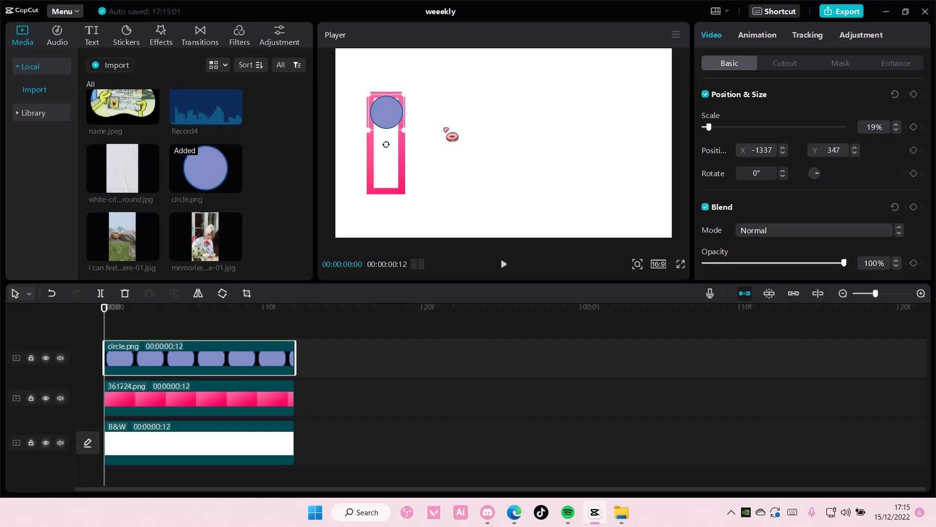
Step: Move the circle and pink frame together to the centre, then centre the circle within the frame
{"action": "left_click", "coordinate": [445, 133]}
{"action": "left_click", "coordinate": [250, 358]}
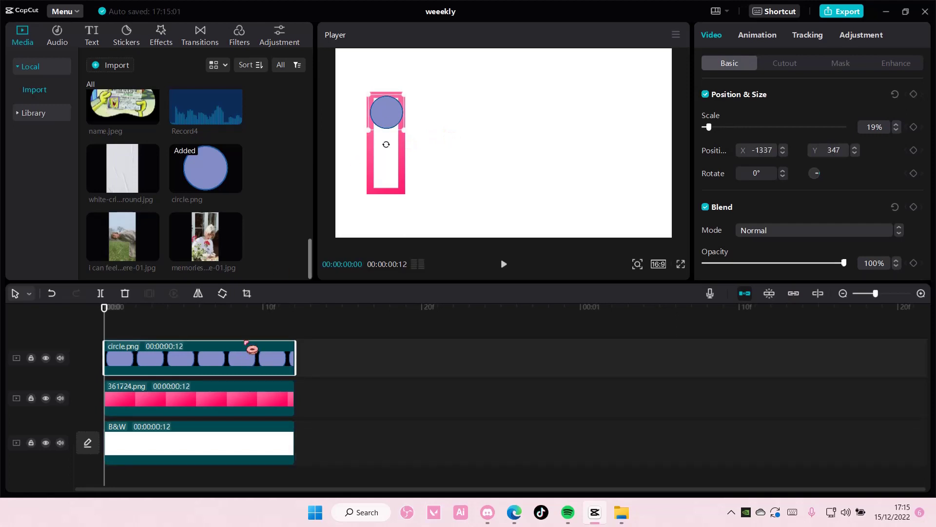
{"action": "left_click", "coordinate": [250, 327]}
{"action": "left_click", "coordinate": [251, 358]}
{"action": "left_click", "coordinate": [251, 393], "text": "ctrl"}
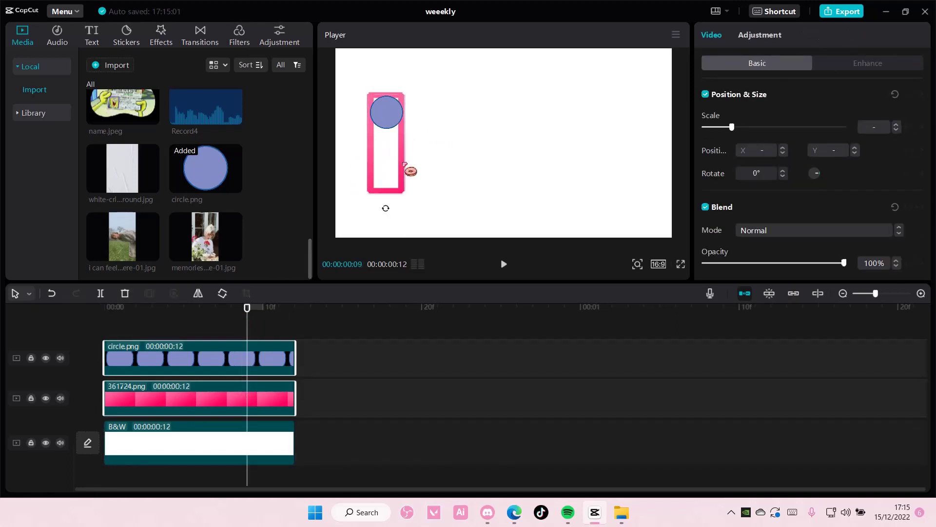
{"action": "left_click_drag", "start_coordinate": [412, 171], "coordinate": [526, 173]}
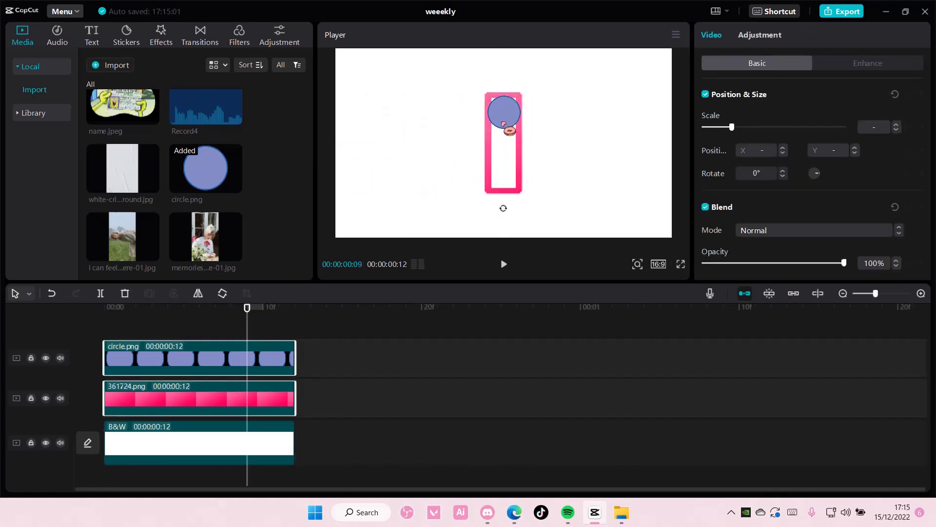
{"action": "left_click", "coordinate": [271, 358]}
{"action": "left_click_drag", "start_coordinate": [508, 126], "coordinate": [510, 130]}
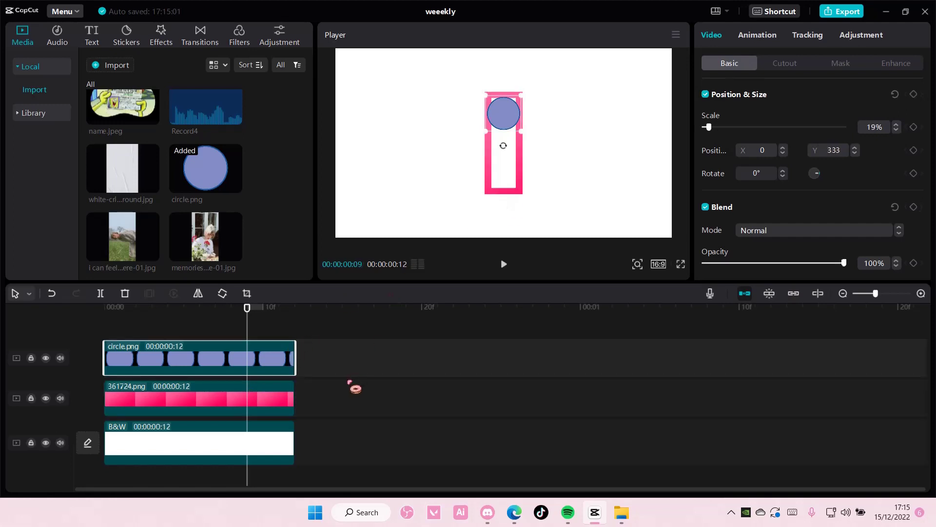
Step: Marquee-select the circle and frame clips and drag them left, circle ending at X -1261, Y 289
{"action": "left_click", "coordinate": [332, 408]}
{"action": "left_click_drag", "start_coordinate": [333, 407], "coordinate": [270, 367]}
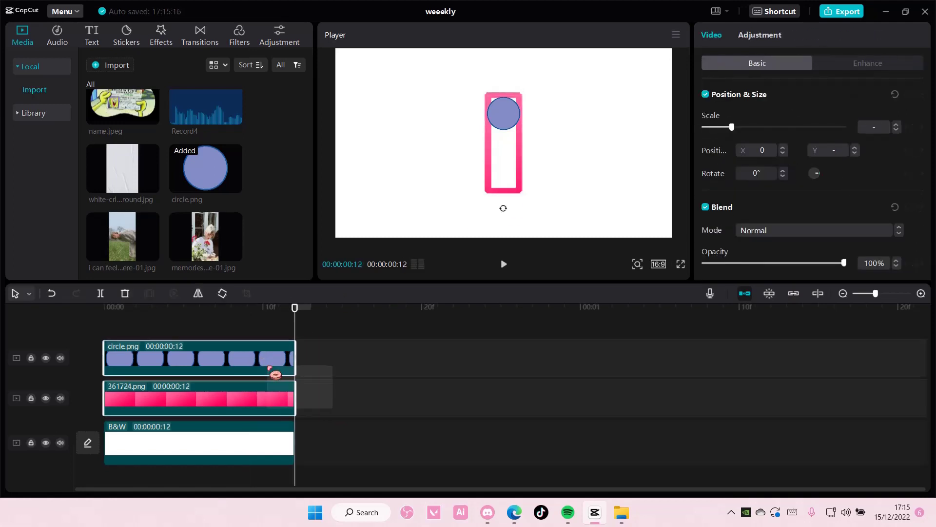
{"action": "left_click_drag", "start_coordinate": [524, 177], "coordinate": [413, 182]}
{"action": "left_click", "coordinate": [421, 341]}
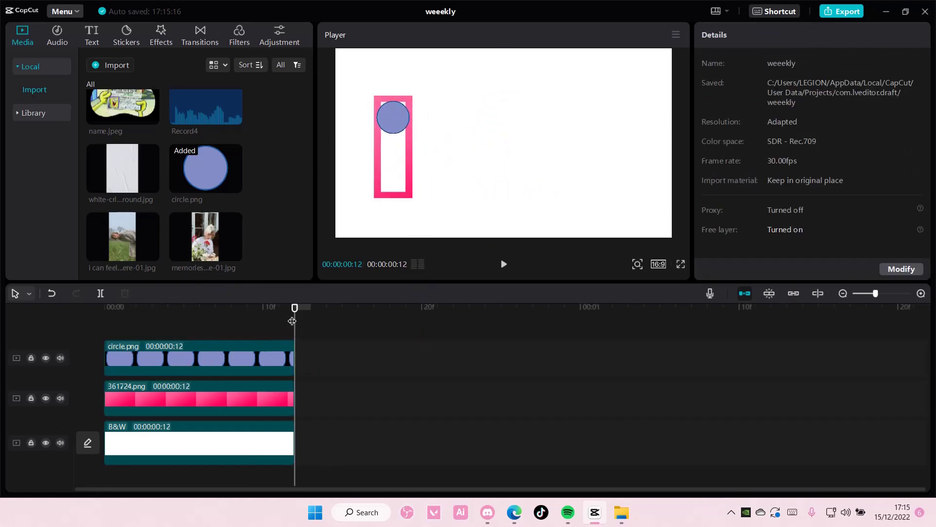
{"action": "left_click_drag", "start_coordinate": [292, 320], "coordinate": [81, 359]}
Step: Keyframe circle.png's position at the frame's top at 00:00 and its bottom at frame 12
{"action": "left_click", "coordinate": [149, 373]}
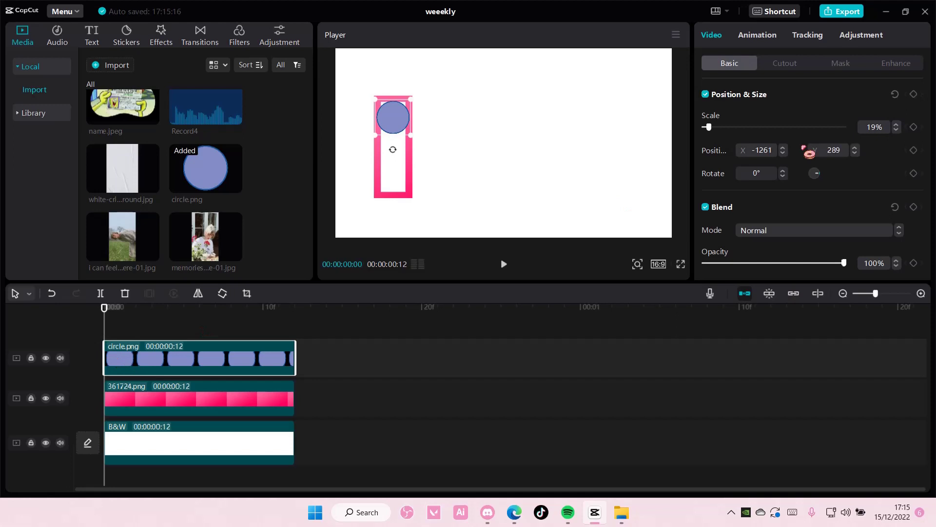
{"action": "left_click", "coordinate": [915, 151]}
{"action": "left_click_drag", "start_coordinate": [116, 321], "coordinate": [294, 333]}
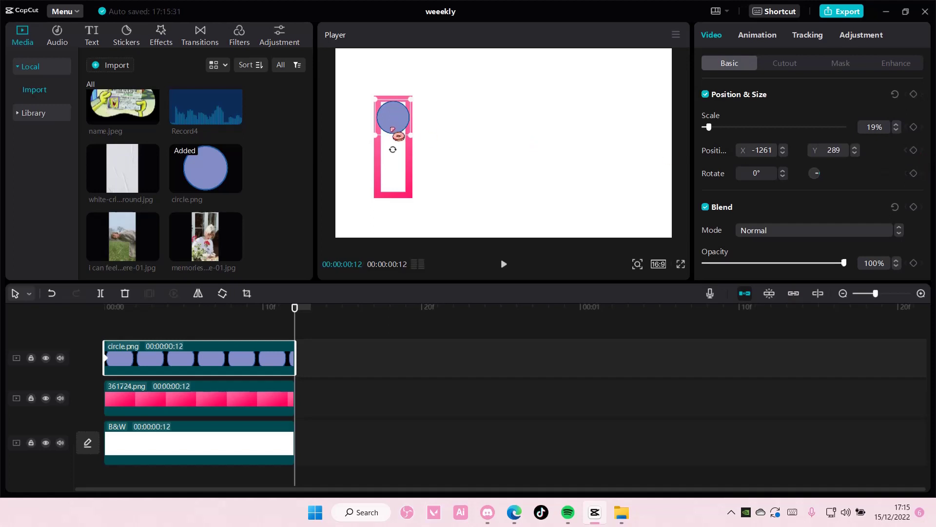
{"action": "left_click_drag", "start_coordinate": [392, 129], "coordinate": [395, 189]}
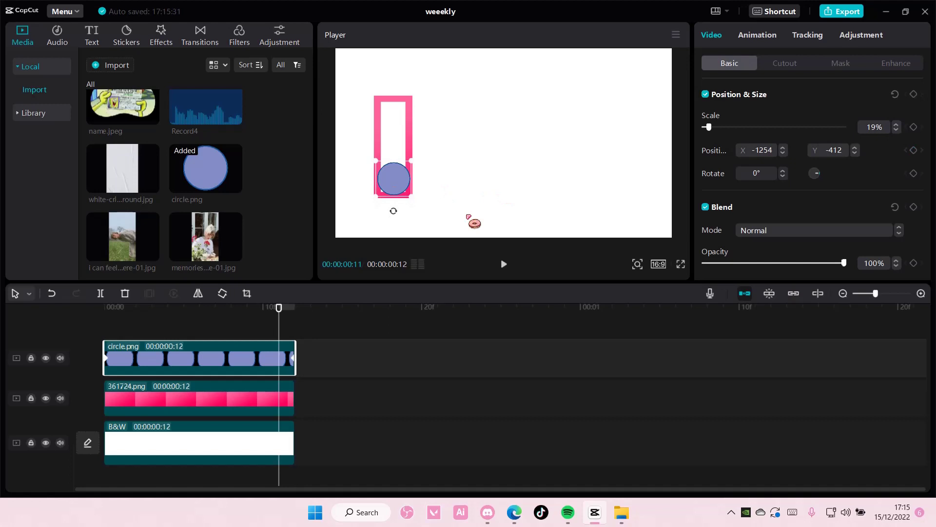
Step: Scrub back to frame 9 to check the circle's slide between keyframes
{"action": "left_click", "coordinate": [321, 346]}
{"action": "left_click_drag", "start_coordinate": [295, 324], "coordinate": [73, 319]}
{"action": "left_click", "coordinate": [291, 364]}
{"action": "left_click", "coordinate": [143, 325]}
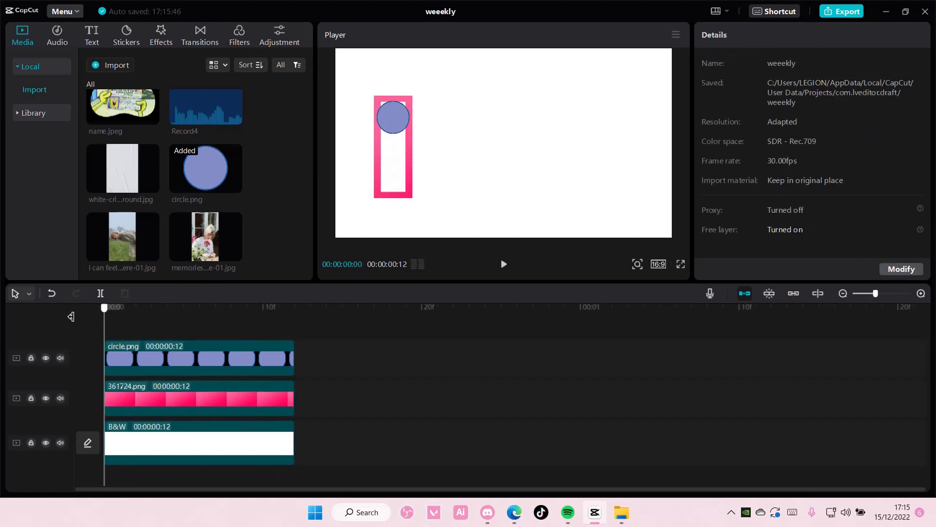
Step: Play back the sliding circle animation and return the playhead to the start
{"action": "left_click", "coordinate": [504, 264]}
{"action": "left_click", "coordinate": [503, 264]}
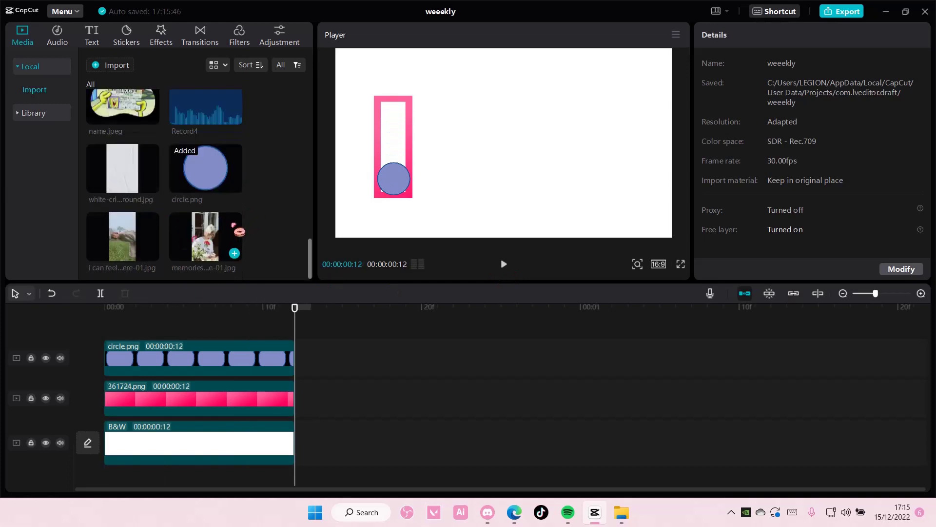
{"action": "left_click_drag", "start_coordinate": [292, 324], "coordinate": [30, 309]}
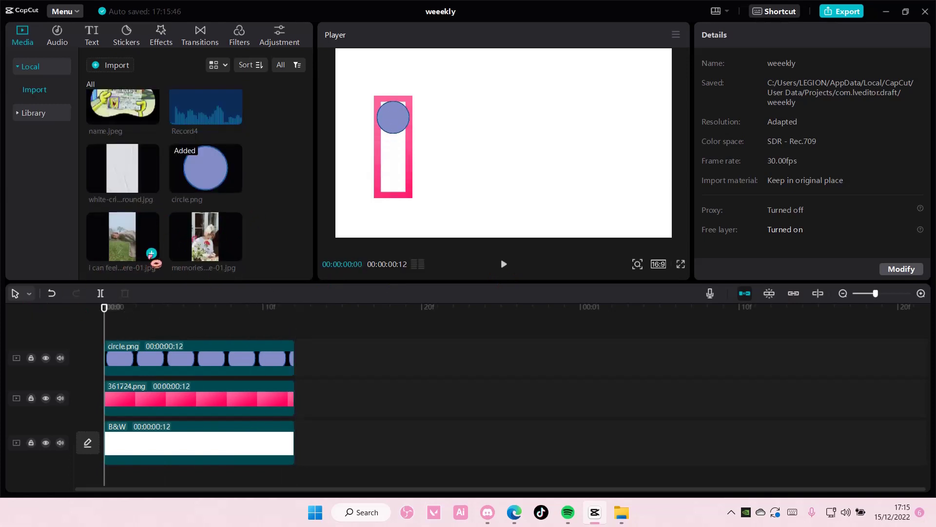
Step: Put 'i can feel it ova here' on a new top track ending at frame 6, then 'memories follow me' ending at frame 12
{"action": "left_click", "coordinate": [153, 254]}
{"action": "left_click_drag", "start_coordinate": [251, 445], "coordinate": [197, 316]}
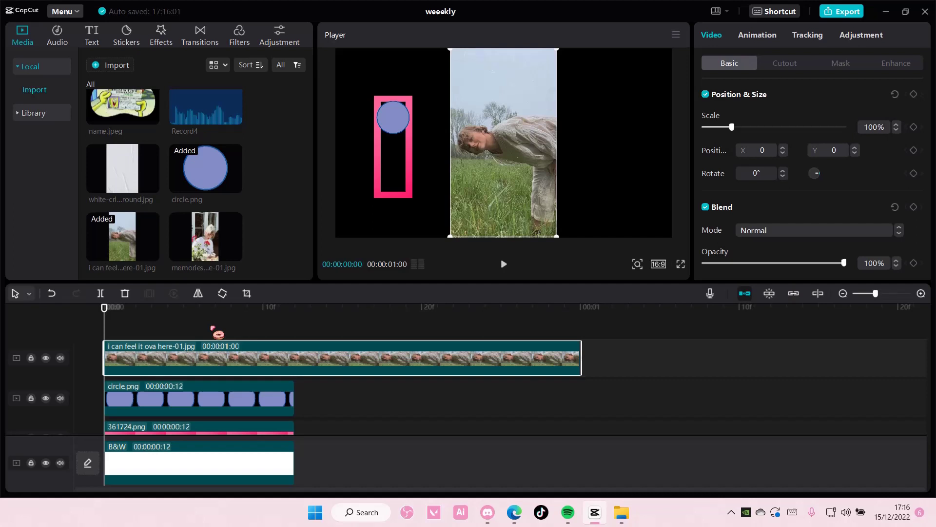
{"action": "left_click_drag", "start_coordinate": [104, 314], "coordinate": [200, 325]}
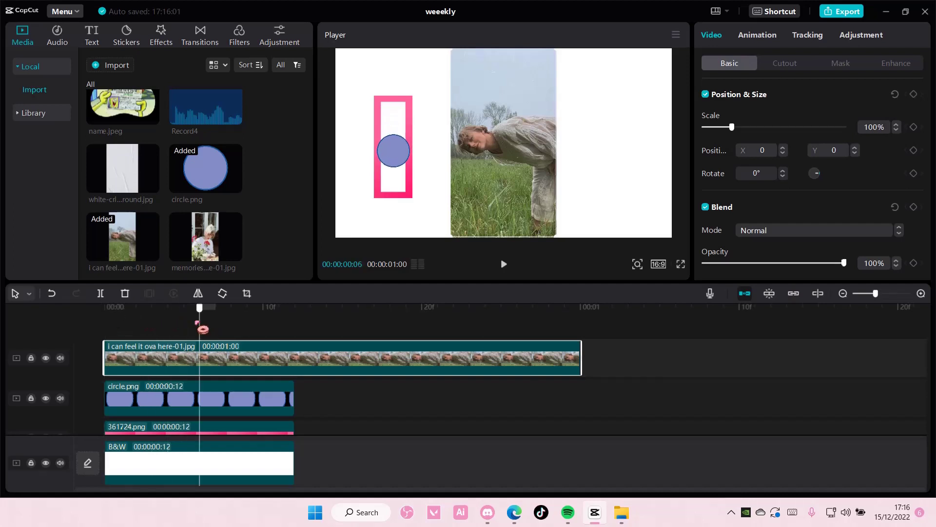
{"action": "left_click_drag", "start_coordinate": [578, 354], "coordinate": [200, 355]}
{"action": "left_click_drag", "start_coordinate": [240, 271], "coordinate": [269, 352]}
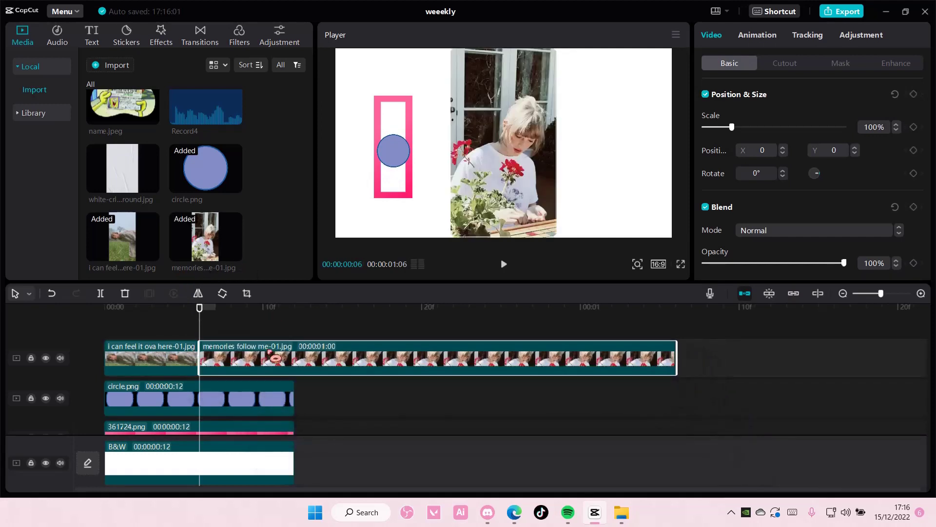
{"action": "left_click_drag", "start_coordinate": [674, 351], "coordinate": [295, 351]}
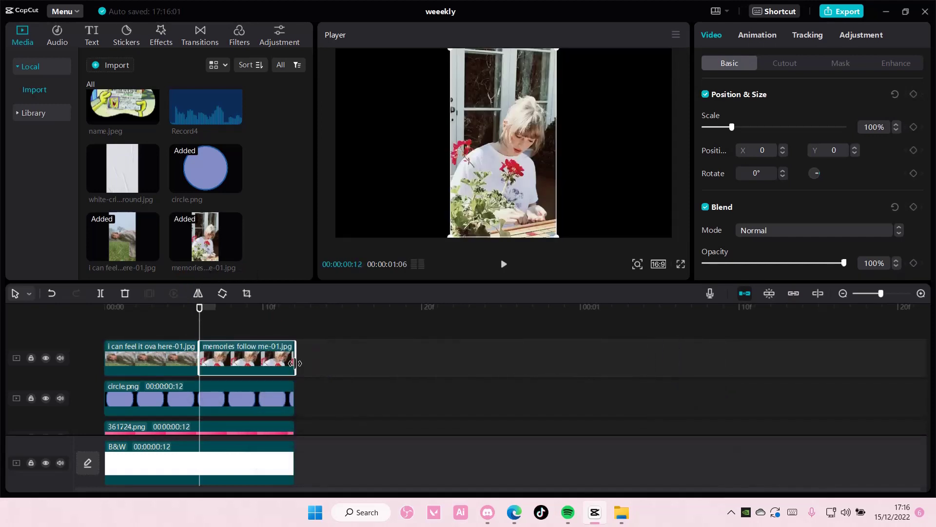
Step: Crop the 'i can feel it ova here' photo to a 1:1 square, shifted slightly down
{"action": "left_click_drag", "start_coordinate": [200, 331], "coordinate": [165, 333]}
{"action": "left_click", "coordinate": [168, 360]}
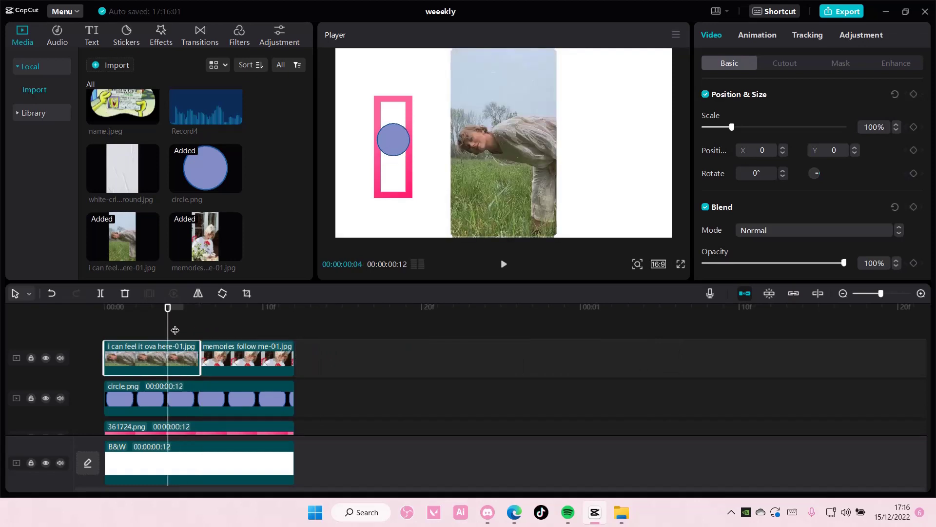
{"action": "left_click", "coordinate": [246, 293]}
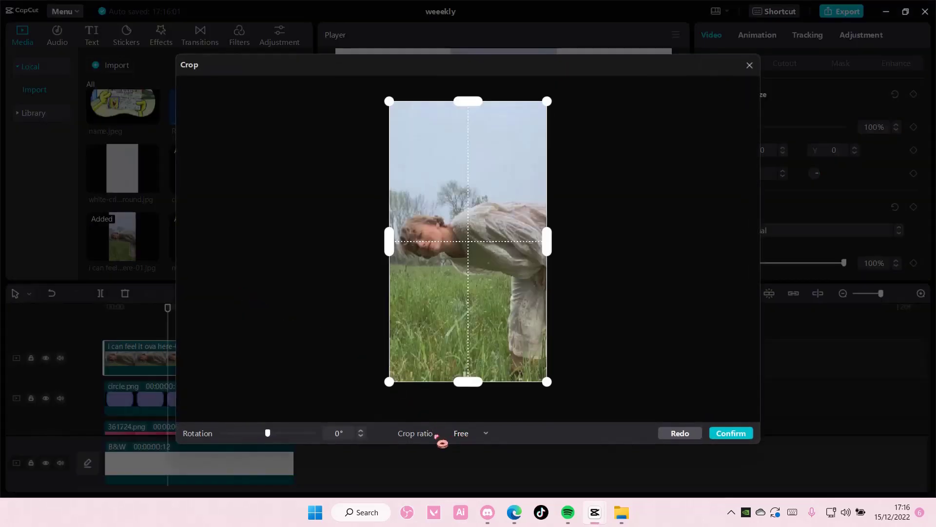
{"action": "left_click", "coordinate": [462, 434]}
{"action": "left_click", "coordinate": [471, 361]}
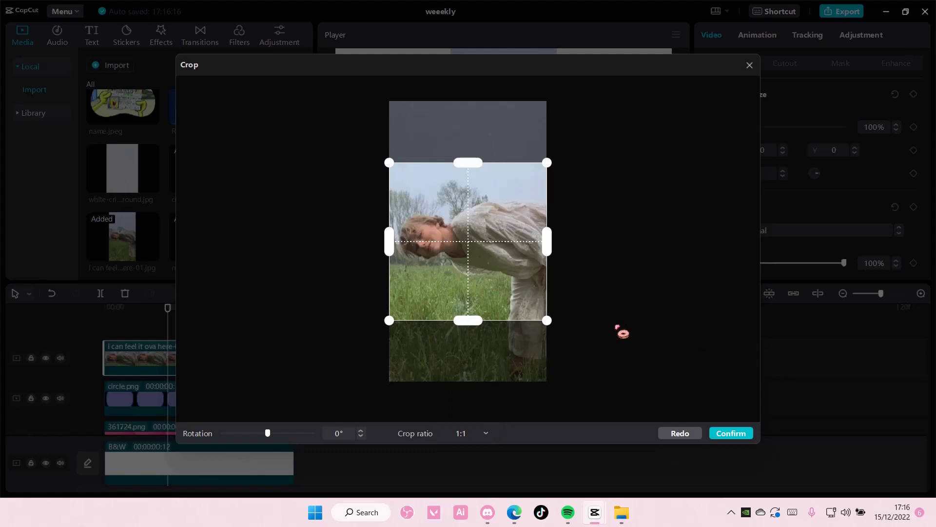
{"action": "left_click_drag", "start_coordinate": [545, 307], "coordinate": [545, 316]}
{"action": "left_click", "coordinate": [729, 434]}
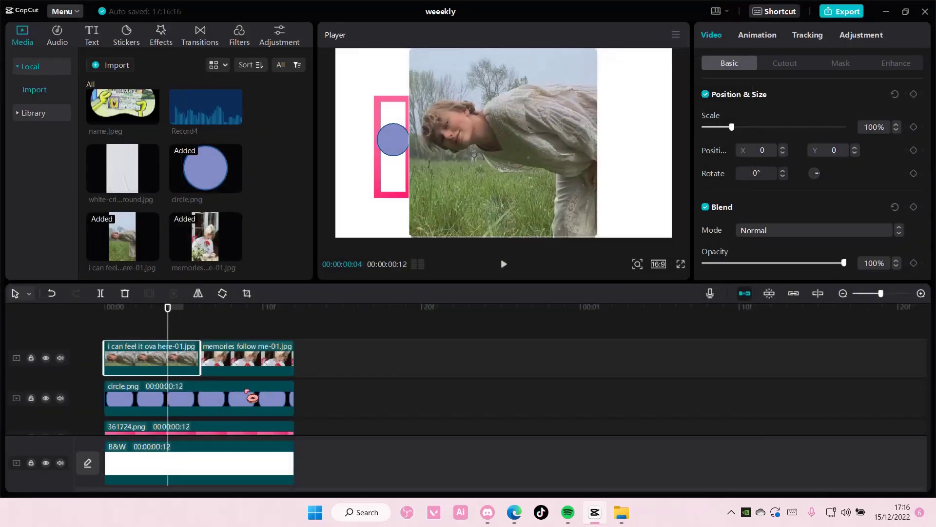
Step: Crop the 'memories follow me' photo to a 1:1 square as well
{"action": "left_click", "coordinate": [257, 368]}
{"action": "left_click", "coordinate": [247, 293]}
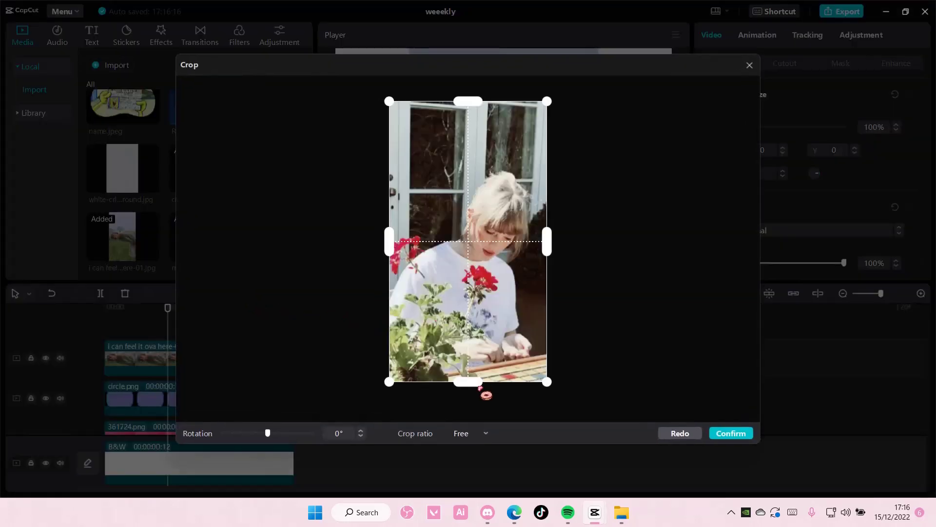
{"action": "left_click", "coordinate": [467, 434]}
{"action": "left_click", "coordinate": [463, 359]}
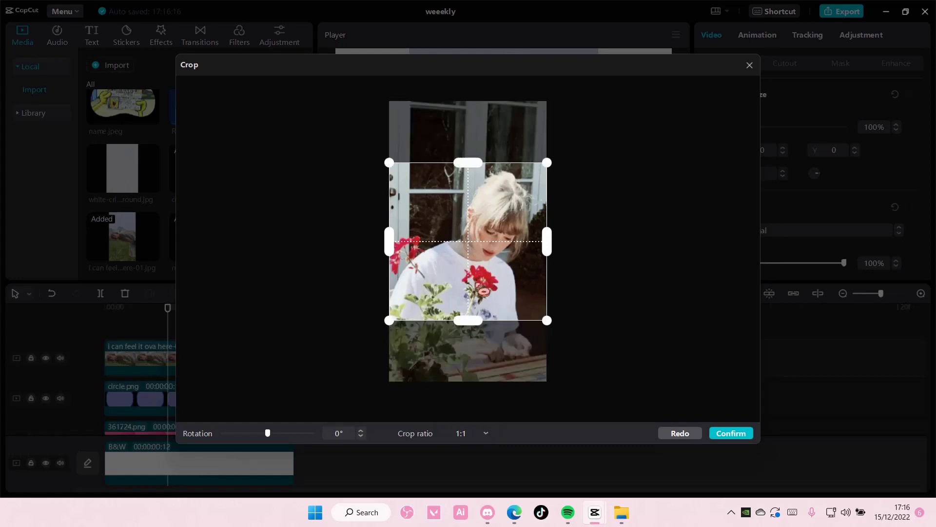
{"action": "left_click", "coordinate": [724, 433]}
{"action": "left_click", "coordinate": [187, 358]}
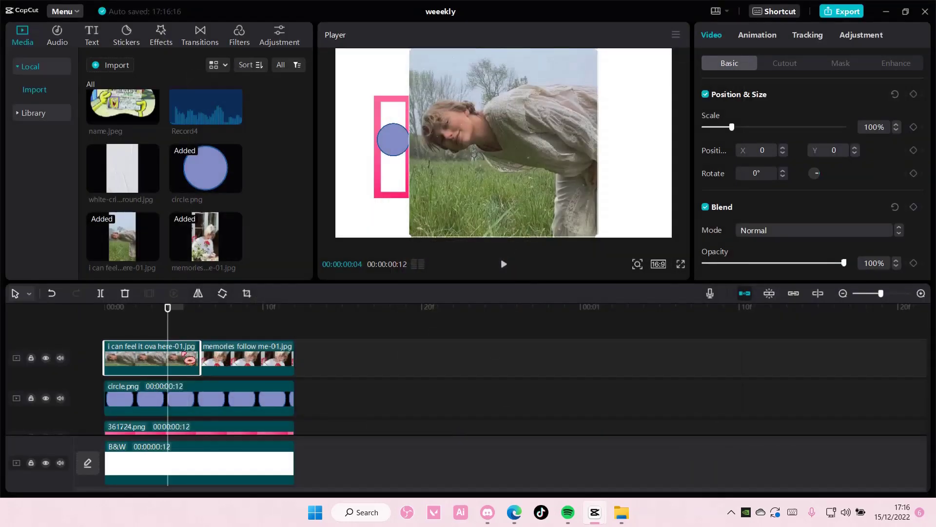
Step: Set the scale of both 'i can feel it ova here' and 'memories follow me' to 50%
{"action": "left_click", "coordinate": [868, 126]}
{"action": "left_click", "coordinate": [267, 370]}
{"action": "left_click", "coordinate": [883, 127]}
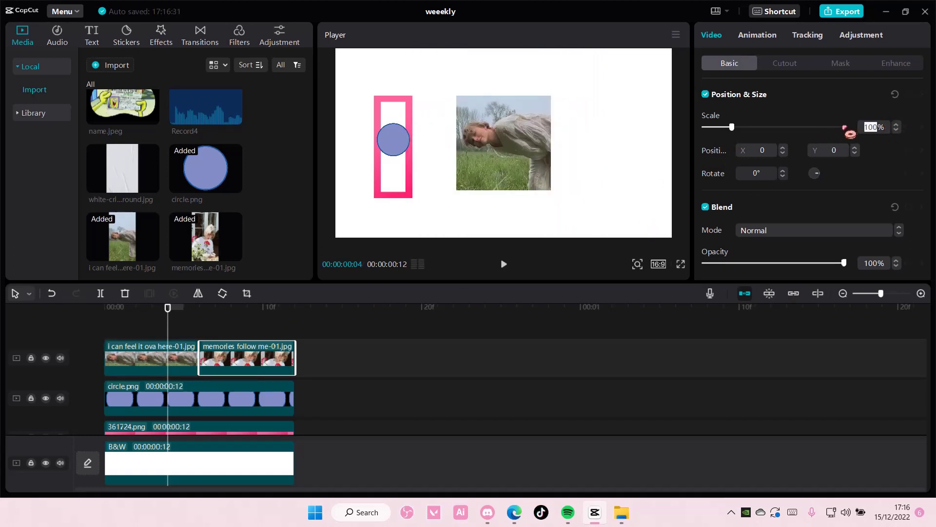
{"action": "left_click", "coordinate": [312, 359]}
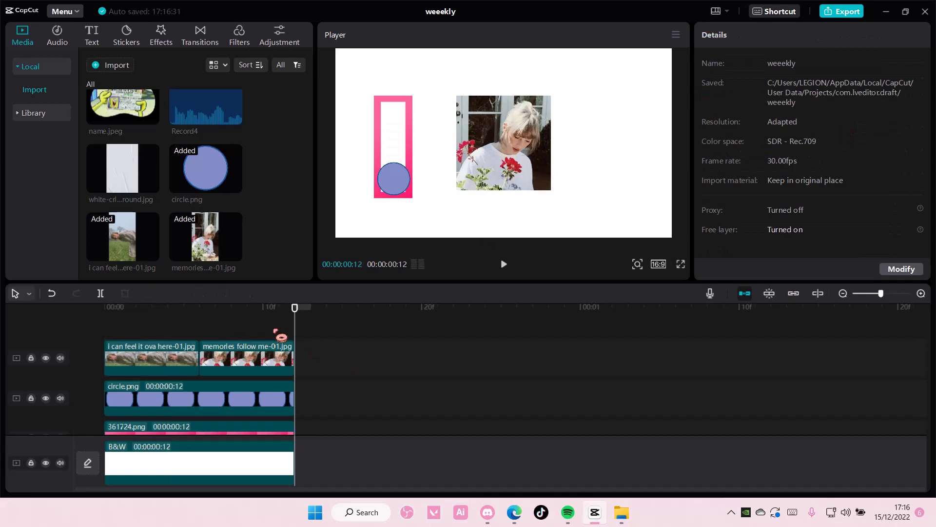
{"action": "left_click_drag", "start_coordinate": [300, 324], "coordinate": [120, 341]}
{"action": "left_click", "coordinate": [146, 372]}
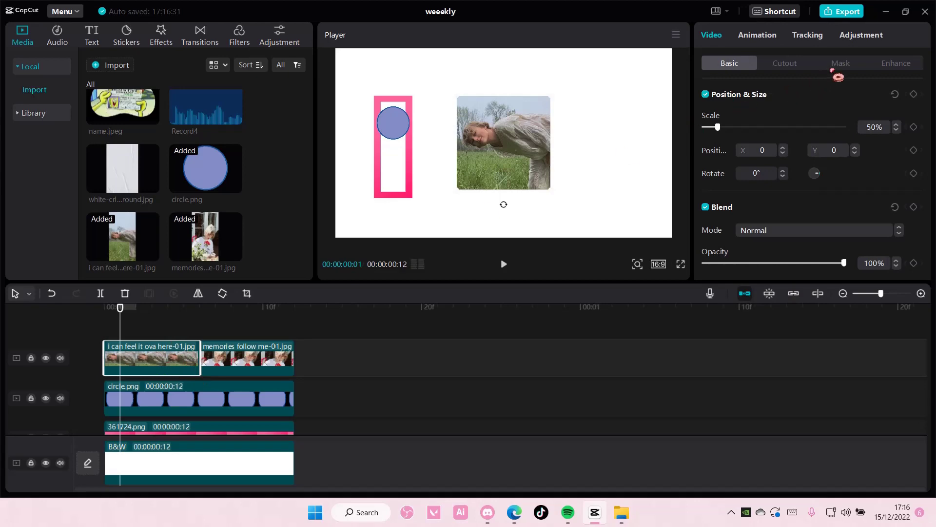
Step: Apply the Spin Fall combo animation to the first photo
{"action": "left_click", "coordinate": [770, 40]}
{"action": "left_click", "coordinate": [877, 63]}
{"action": "scroll", "coordinate": [849, 177], "scroll_direction": "down", "scroll_amount": 10}
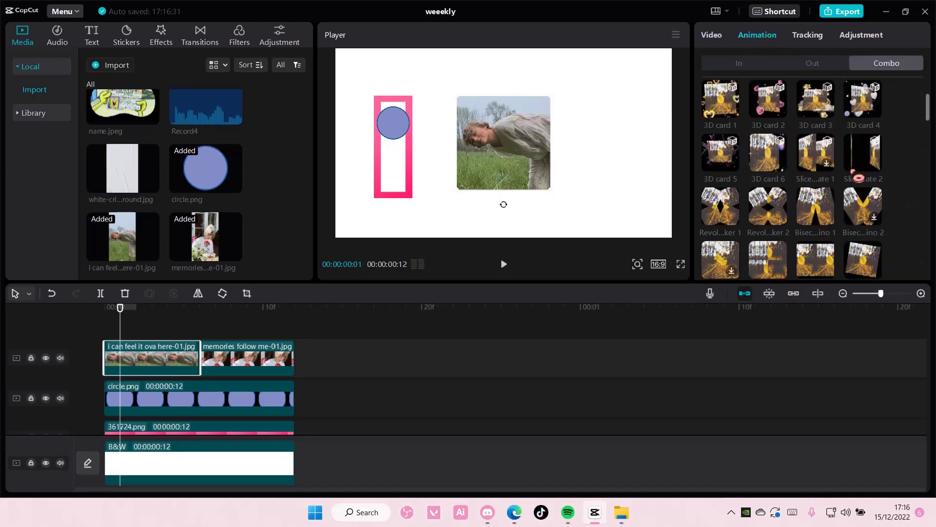
{"action": "scroll", "coordinate": [850, 176], "scroll_direction": "down", "scroll_amount": 5}
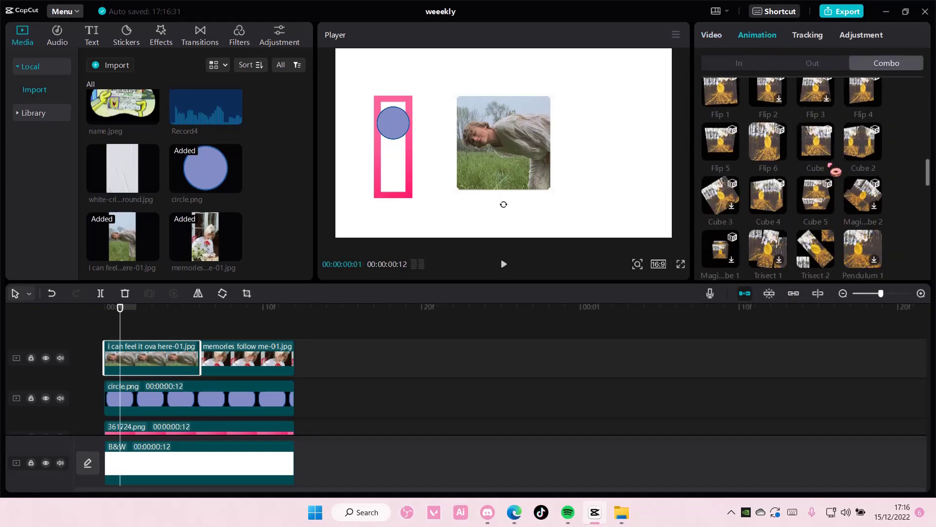
{"action": "scroll", "coordinate": [830, 166], "scroll_direction": "down", "scroll_amount": 3}
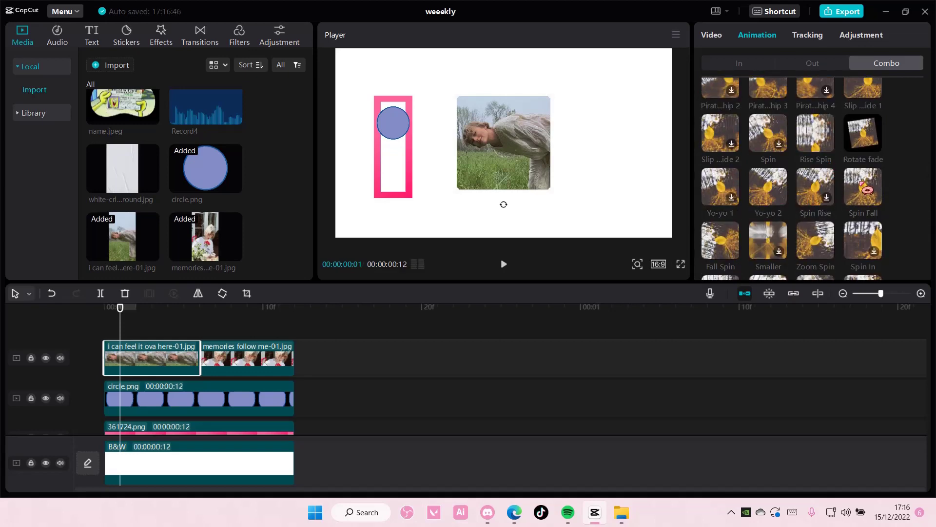
{"action": "left_click", "coordinate": [867, 188]}
Step: Give the memories follow me photo a spinning combo animation and play the edit from near the start
{"action": "left_click", "coordinate": [243, 367]}
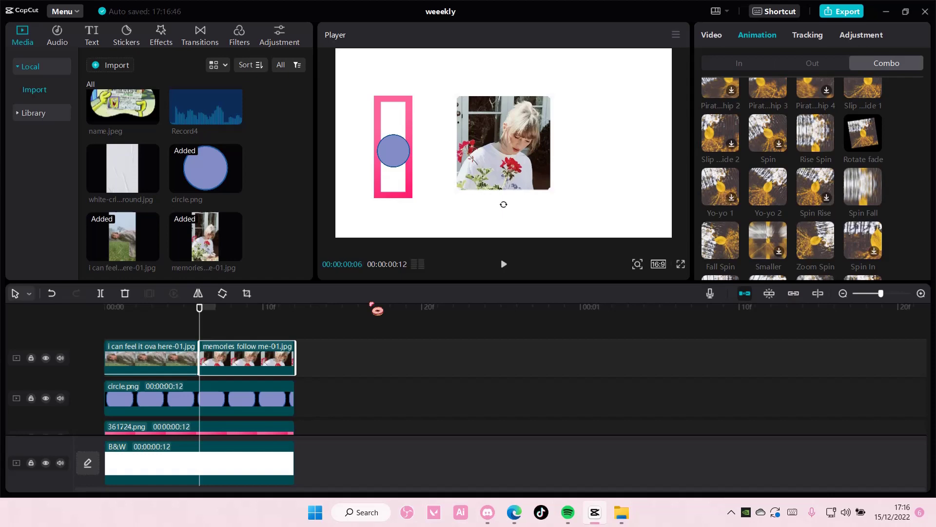
{"action": "left_click", "coordinate": [737, 253]}
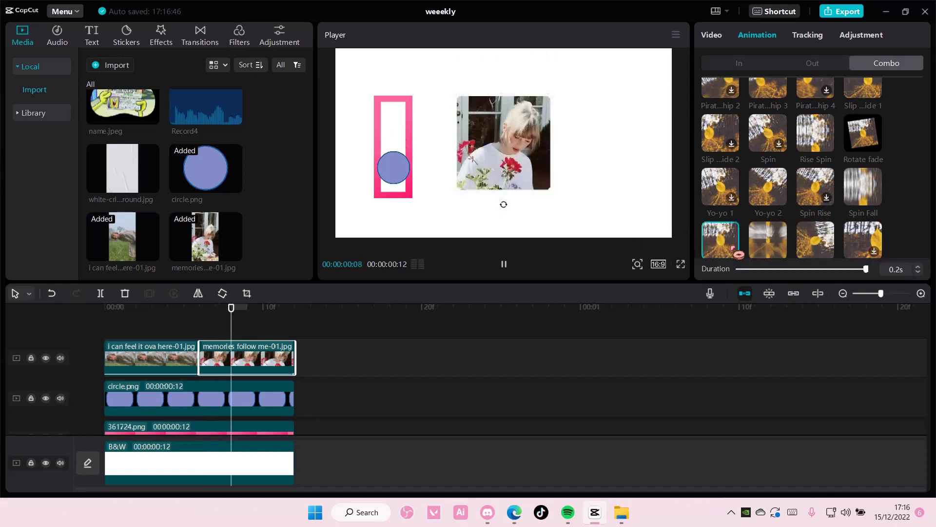
{"action": "left_click_drag", "start_coordinate": [310, 318], "coordinate": [104, 315]}
{"action": "left_click", "coordinate": [504, 265]}
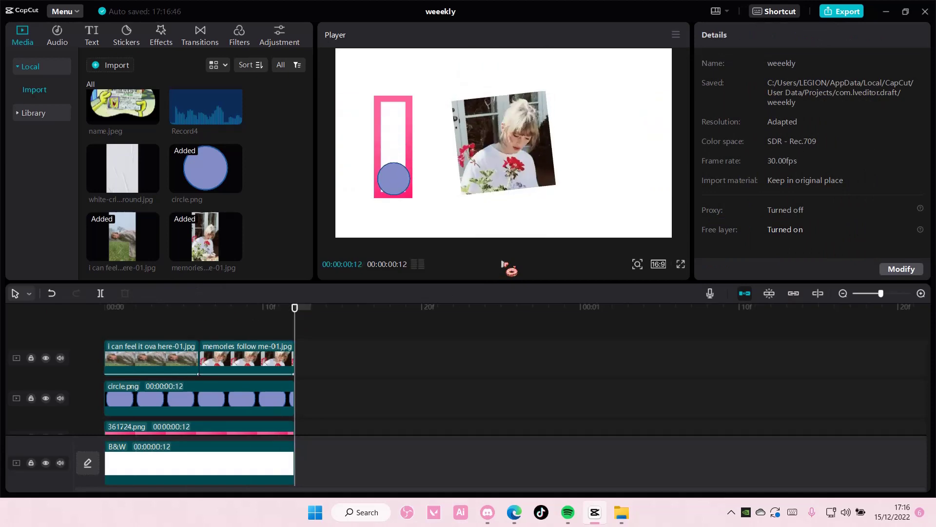
Step: Stretch the 361724.png pink frame and B&W background clips to 20 frames
{"action": "left_click_drag", "start_coordinate": [296, 323], "coordinate": [167, 330]}
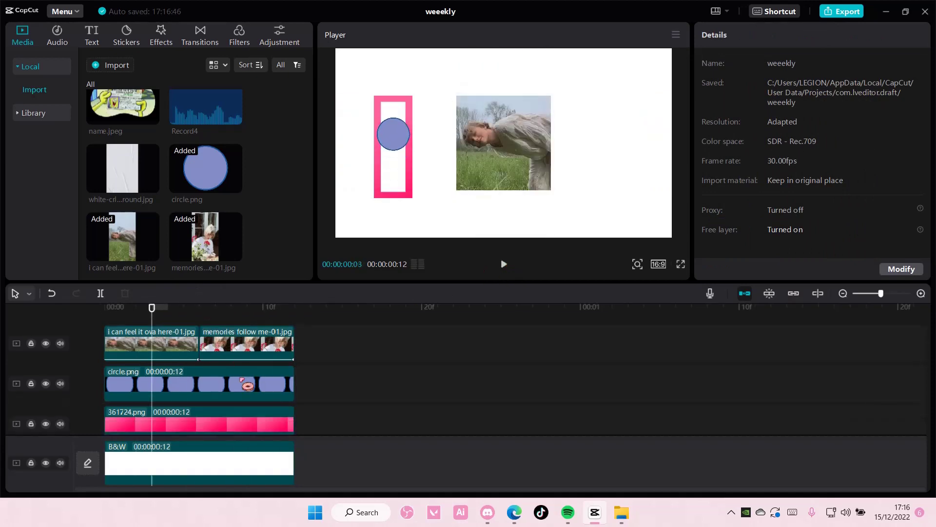
{"action": "left_click", "coordinate": [264, 419]}
{"action": "left_click_drag", "start_coordinate": [351, 475], "coordinate": [413, 382]}
{"action": "left_click_drag", "start_coordinate": [294, 415], "coordinate": [421, 424]}
{"action": "left_click_drag", "start_coordinate": [287, 464], "coordinate": [421, 472]}
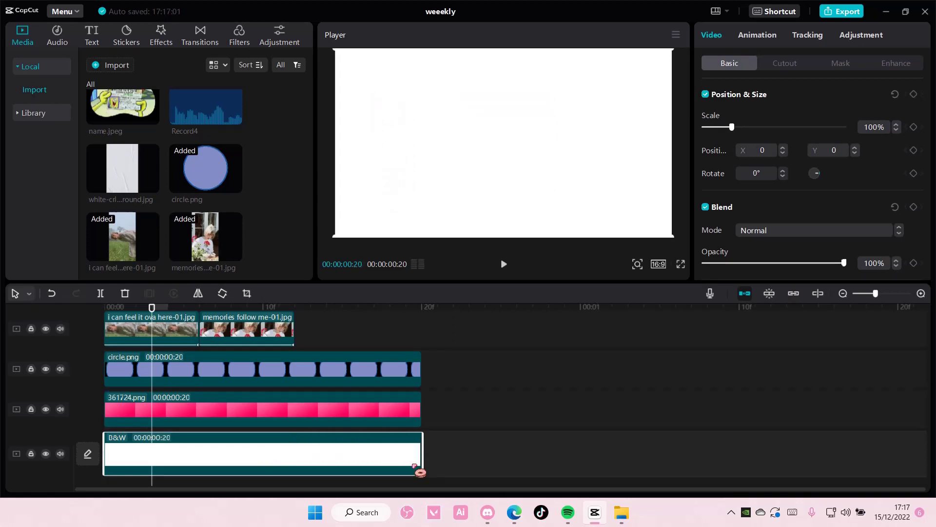
{"action": "left_click", "coordinate": [317, 382]}
Step: Delete the circle's position keyframe at frame 12
{"action": "left_click", "coordinate": [295, 369]}
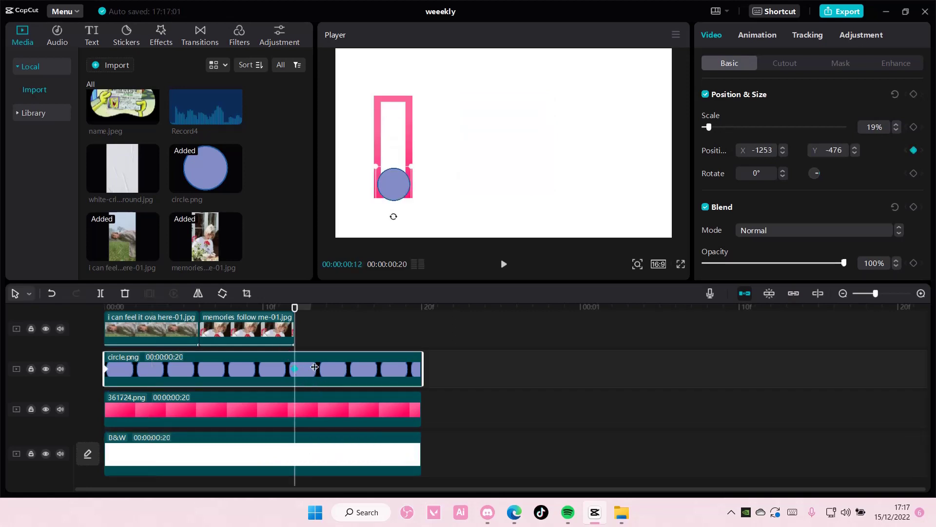
{"action": "left_click", "coordinate": [914, 150]}
{"action": "left_click", "coordinate": [395, 321]}
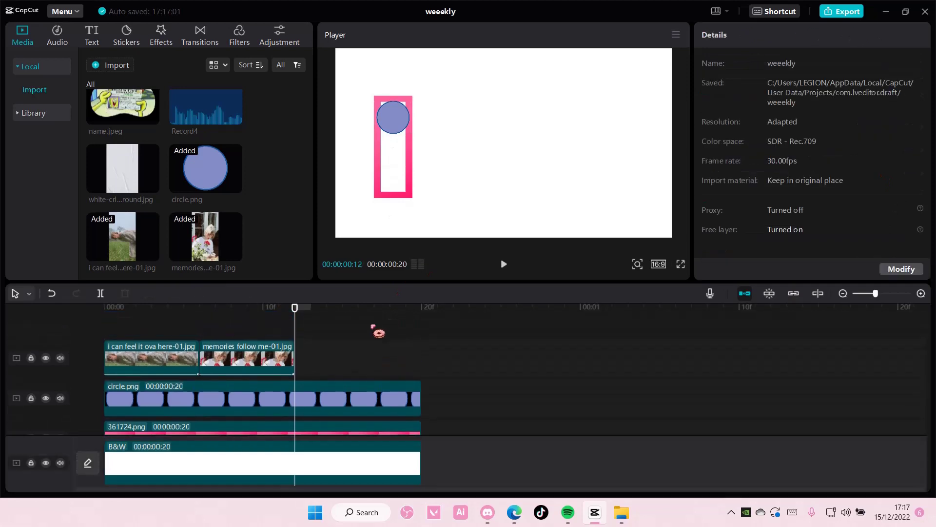
{"action": "left_click_drag", "start_coordinate": [297, 325], "coordinate": [423, 341]}
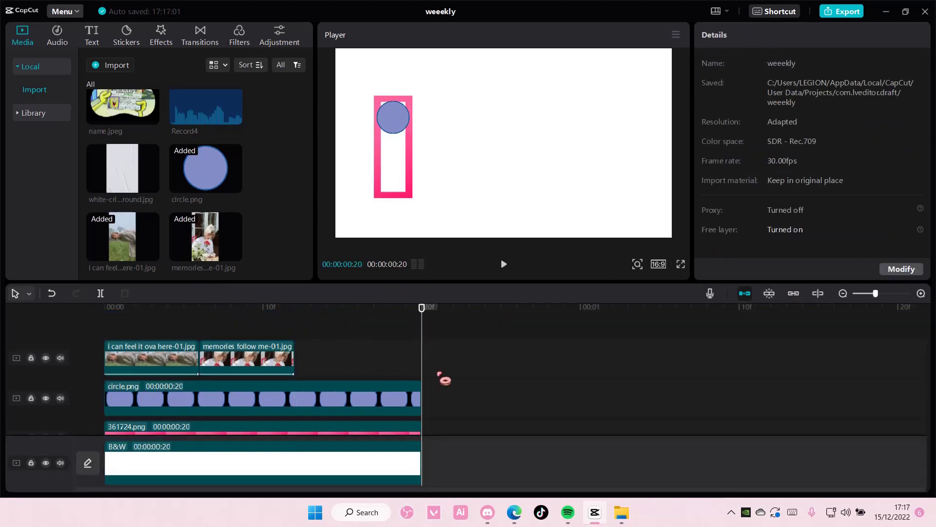
{"action": "scroll", "coordinate": [443, 379], "scroll_direction": "down", "scroll_amount": 1}
Step: Keyframe circle.png at frame 20 at the bottom of the pink frame, and move the memories photo later
{"action": "left_click", "coordinate": [403, 375]}
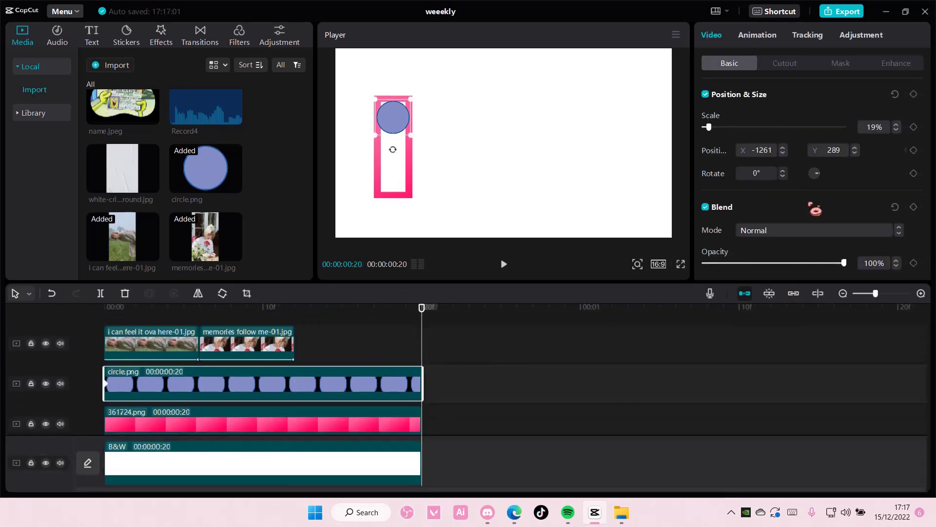
{"action": "left_click", "coordinate": [914, 151]}
{"action": "left_click_drag", "start_coordinate": [390, 120], "coordinate": [397, 188]}
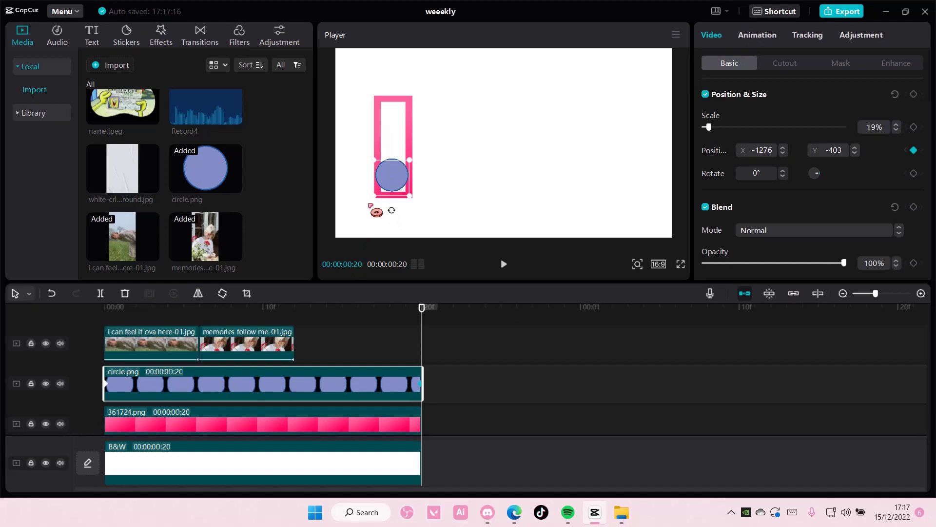
{"action": "left_click_drag", "start_coordinate": [399, 190], "coordinate": [401, 193]}
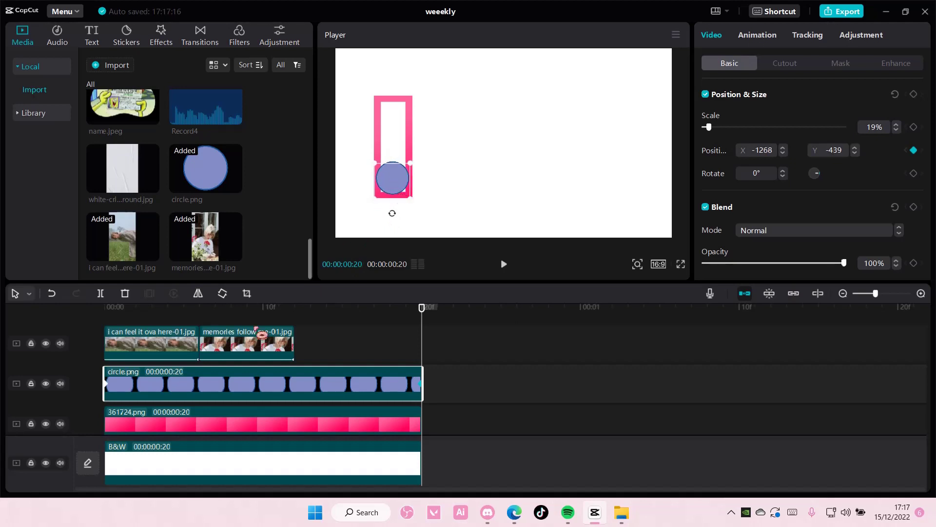
{"action": "left_click_drag", "start_coordinate": [262, 358], "coordinate": [361, 358]}
Step: Make the first photo and the memories photo 10 frames each, back to back
{"action": "left_click_drag", "start_coordinate": [197, 341], "coordinate": [264, 341]}
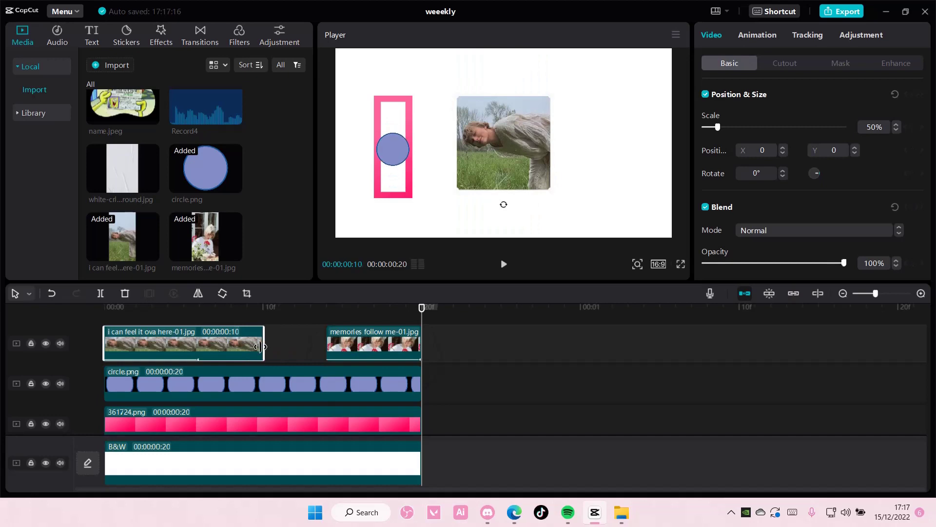
{"action": "left_click_drag", "start_coordinate": [323, 344], "coordinate": [264, 345]}
{"action": "left_click", "coordinate": [240, 356]}
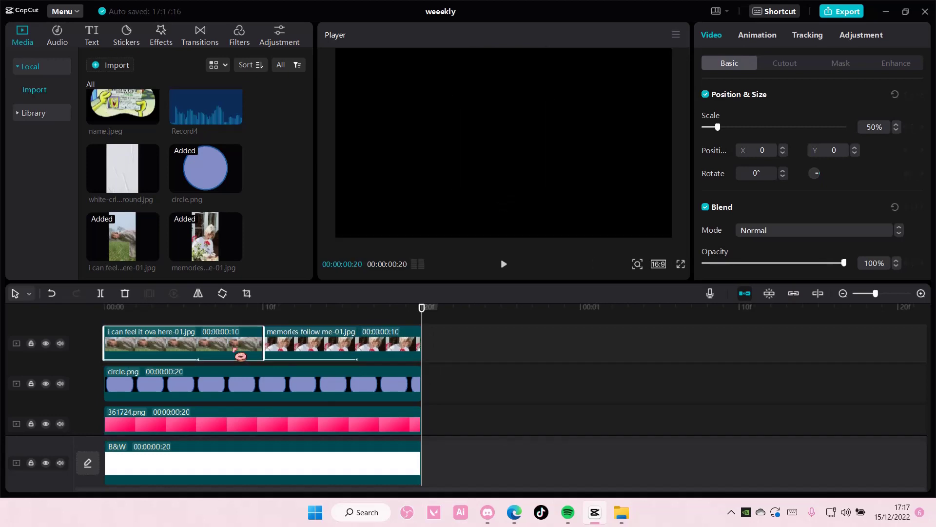
Step: Check both photos' combo animation presets, then return to the beginning of the edit
{"action": "left_click_drag", "start_coordinate": [426, 316], "coordinate": [204, 322]}
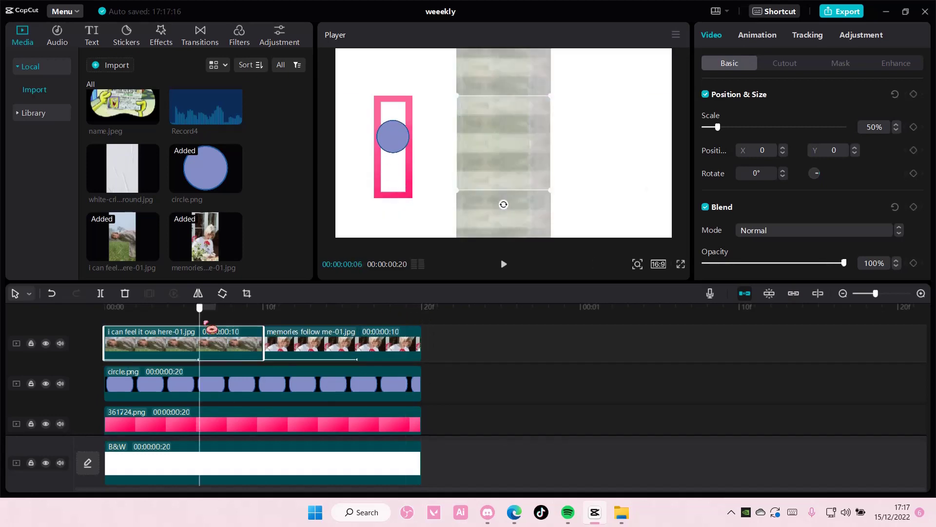
{"action": "left_click", "coordinate": [758, 35]}
{"action": "scroll", "coordinate": [839, 195], "scroll_direction": "down", "scroll_amount": 1}
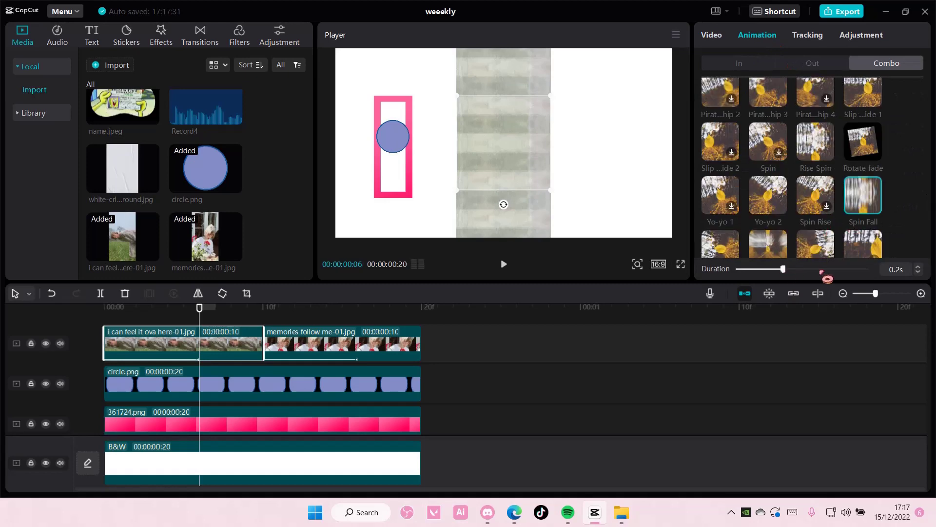
{"action": "left_click", "coordinate": [782, 269]}
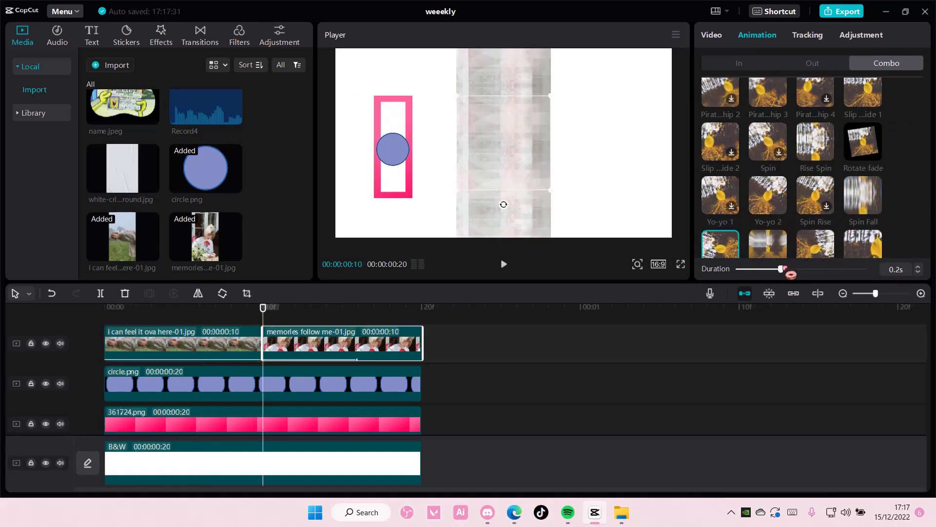
{"action": "left_click", "coordinate": [525, 358]}
{"action": "left_click_drag", "start_coordinate": [433, 307], "coordinate": [78, 306]}
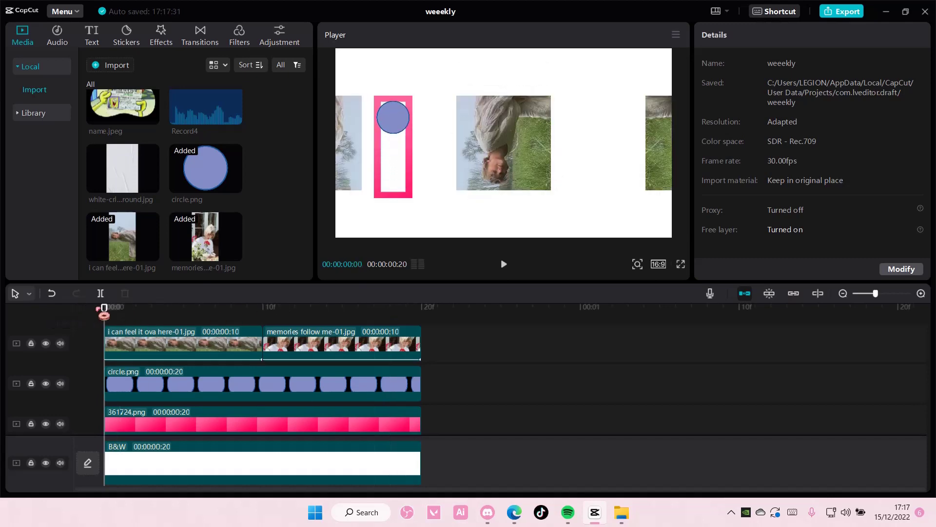
{"action": "key", "text": "space"}
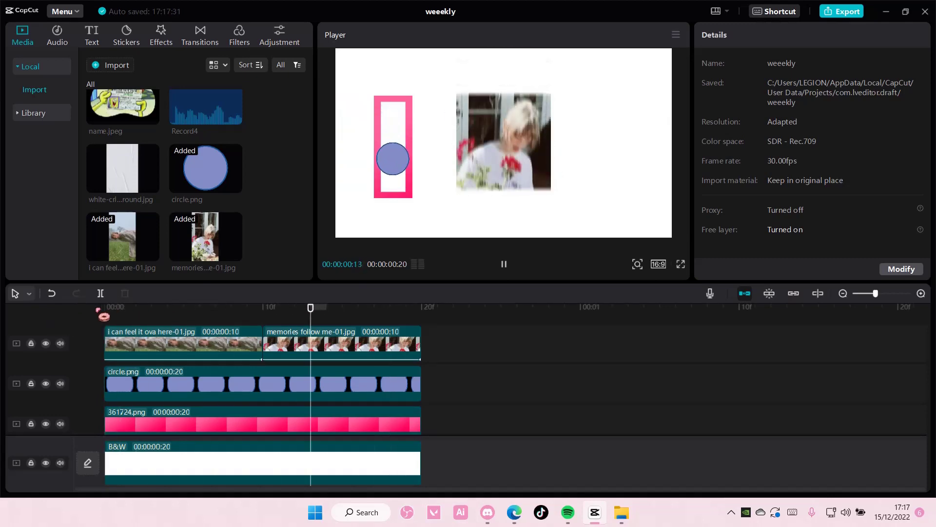
{"action": "key", "text": "space"}
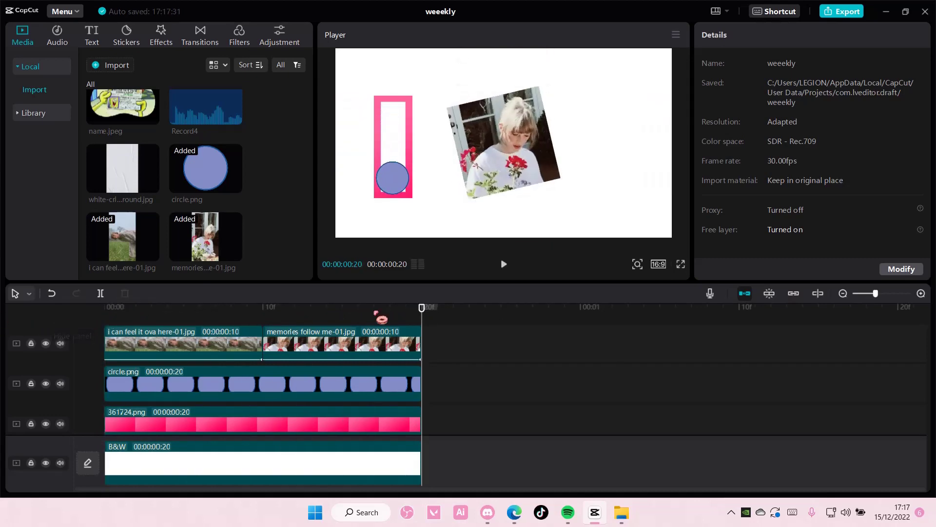
{"action": "left_click_drag", "start_coordinate": [420, 317], "coordinate": [72, 330]}
{"action": "key", "text": "space"}
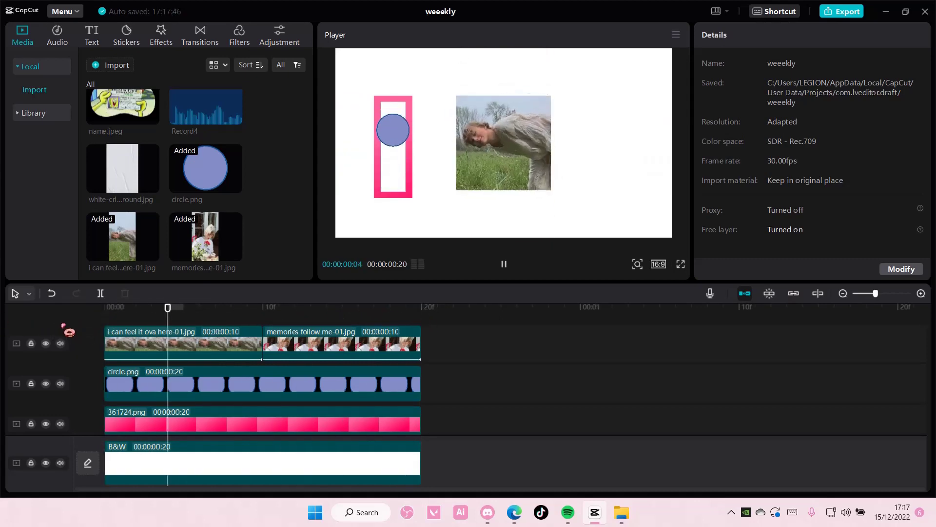
{"action": "left_click", "coordinate": [109, 308]}
{"action": "key", "text": "space"}
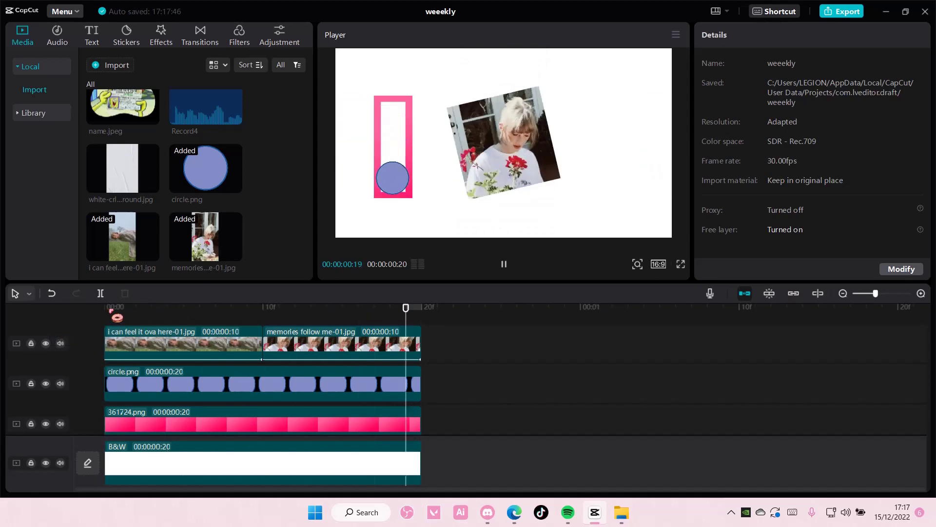
{"action": "left_click", "coordinate": [107, 312]}
{"action": "key", "text": "space"}
{"action": "left_click", "coordinate": [107, 316]}
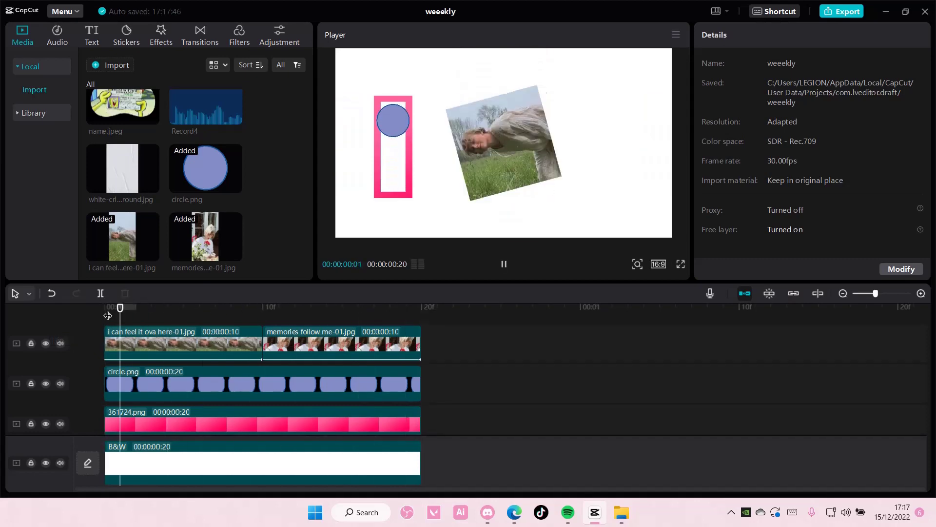
{"action": "left_click", "coordinate": [107, 316]}
{"action": "key", "text": "space"}
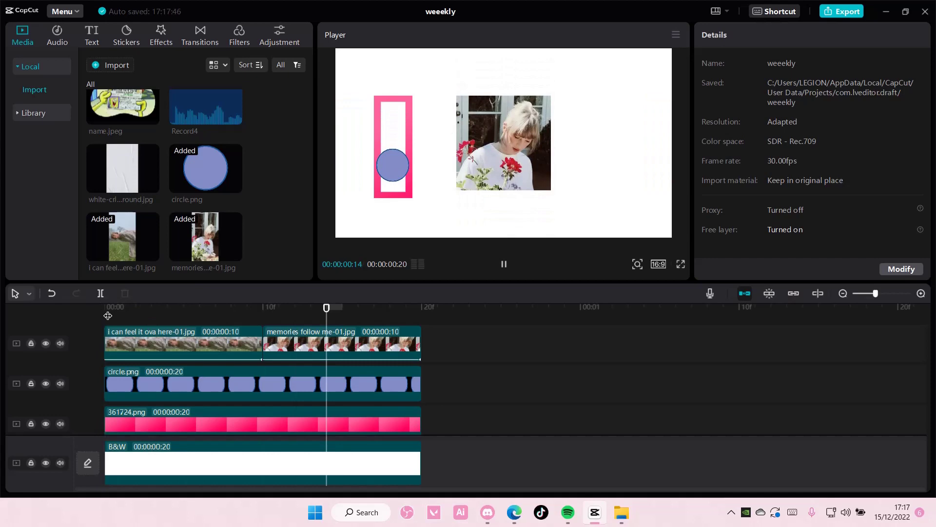
{"action": "left_click", "coordinate": [107, 315]}
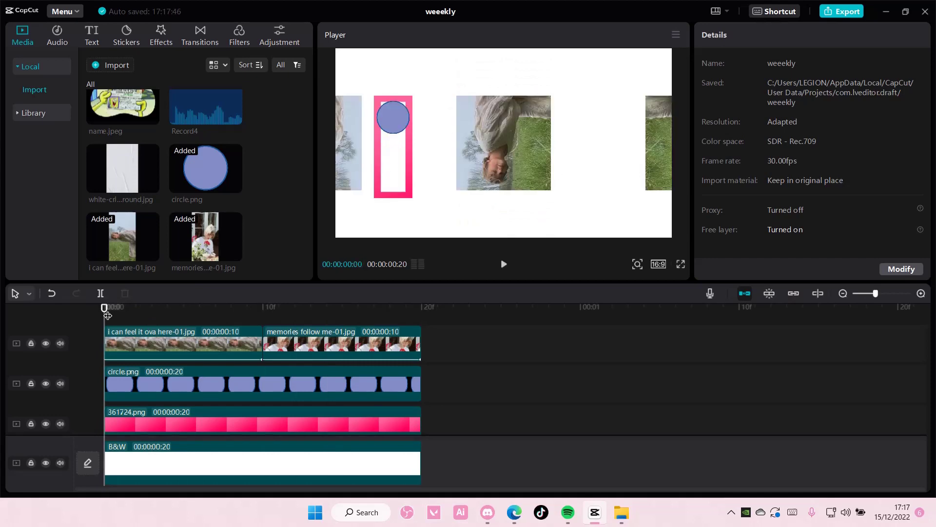
{"action": "key", "text": "space"}
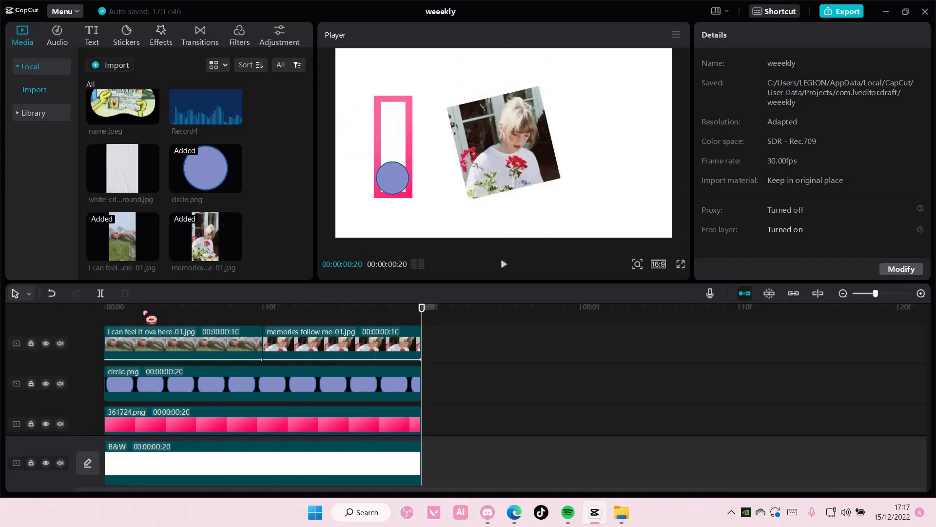
{"action": "left_click_drag", "start_coordinate": [122, 314], "coordinate": [97, 316]}
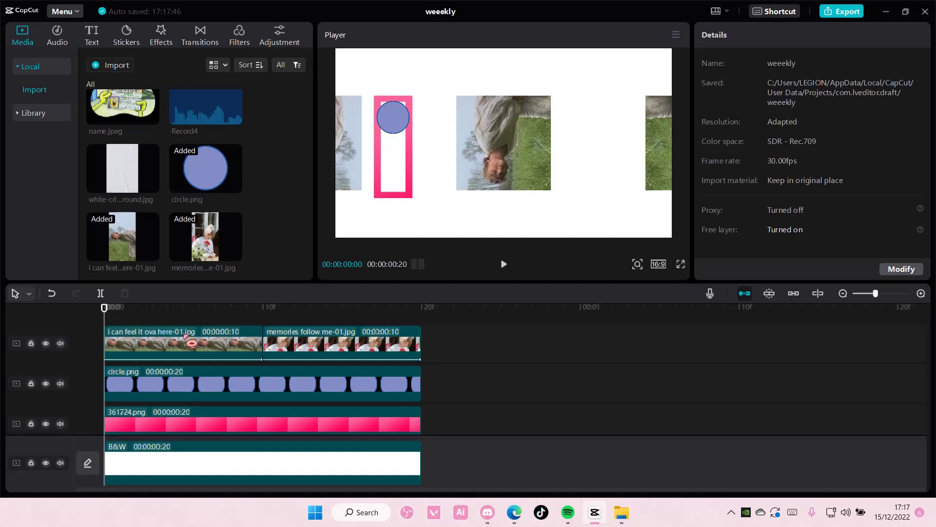